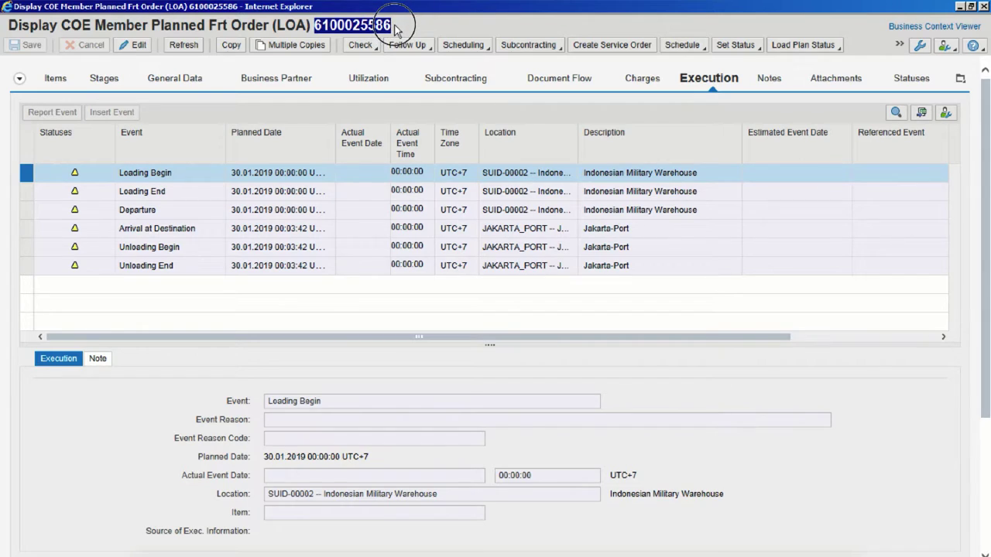
Switch the freight order to edit mode and report the Loading Begin event.
{"action": "left_click_drag", "start_coordinate": [9, 25], "coordinate": [410, 29]}
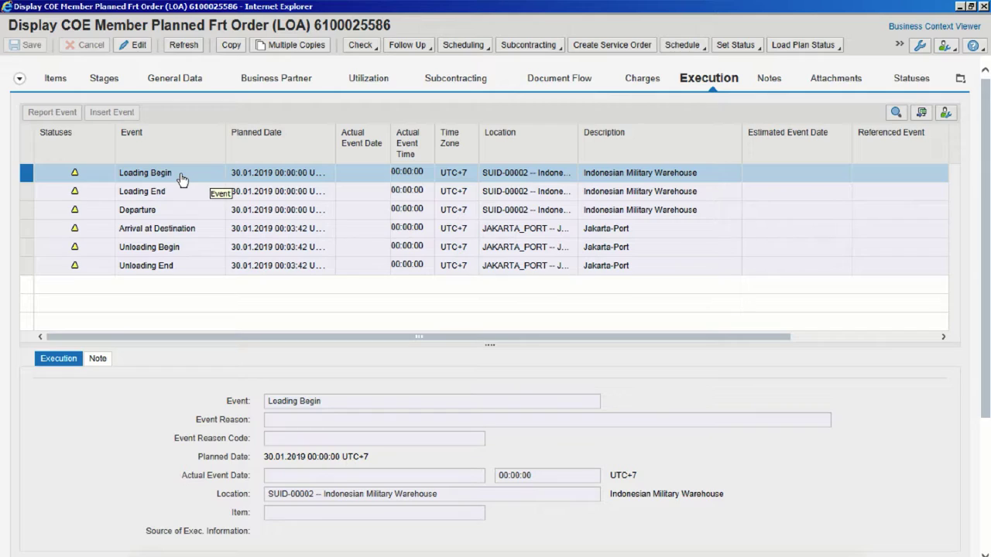
{"action": "left_click", "coordinate": [27, 177]}
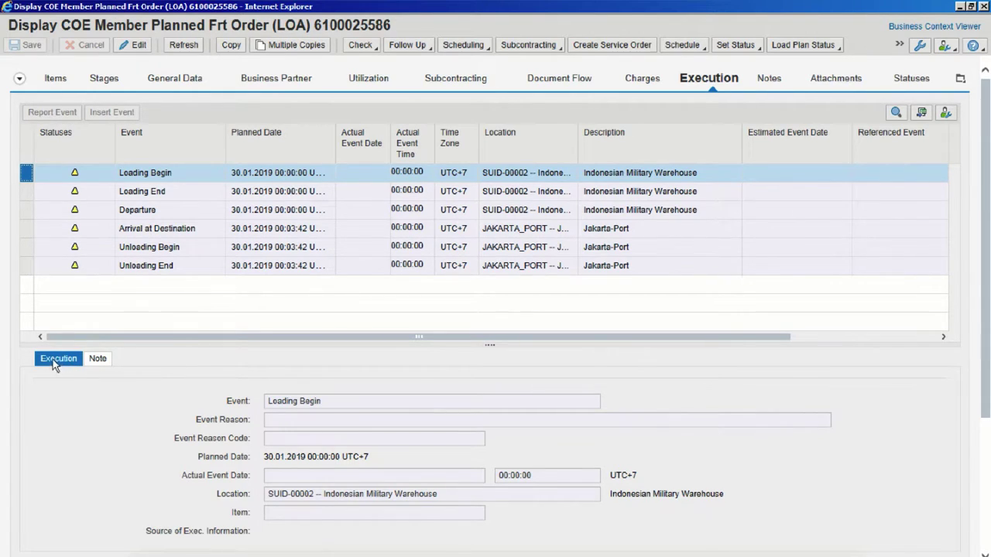
{"action": "left_click", "coordinate": [98, 360]}
{"action": "left_click", "coordinate": [75, 361]}
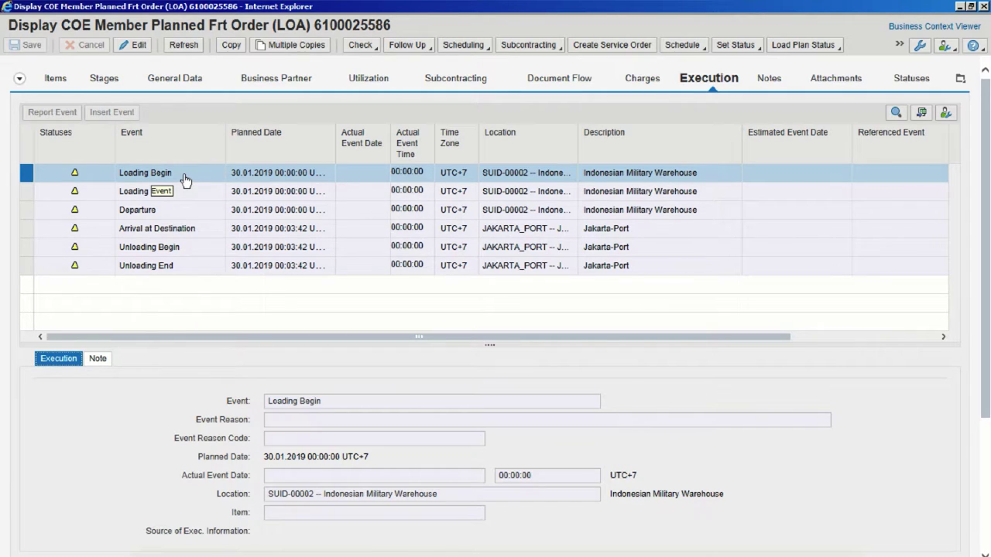
{"action": "left_click", "coordinate": [137, 47]}
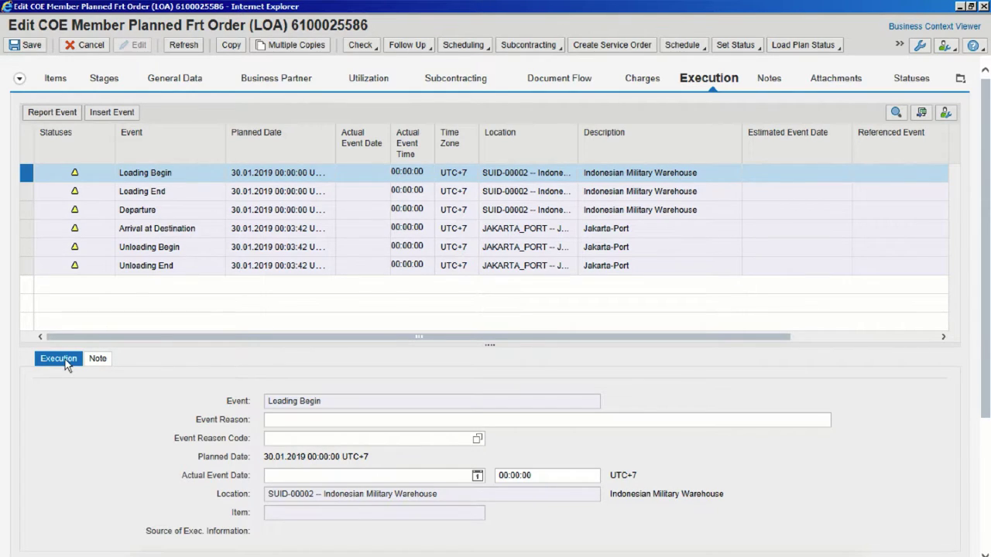
{"action": "left_click", "coordinate": [337, 422]}
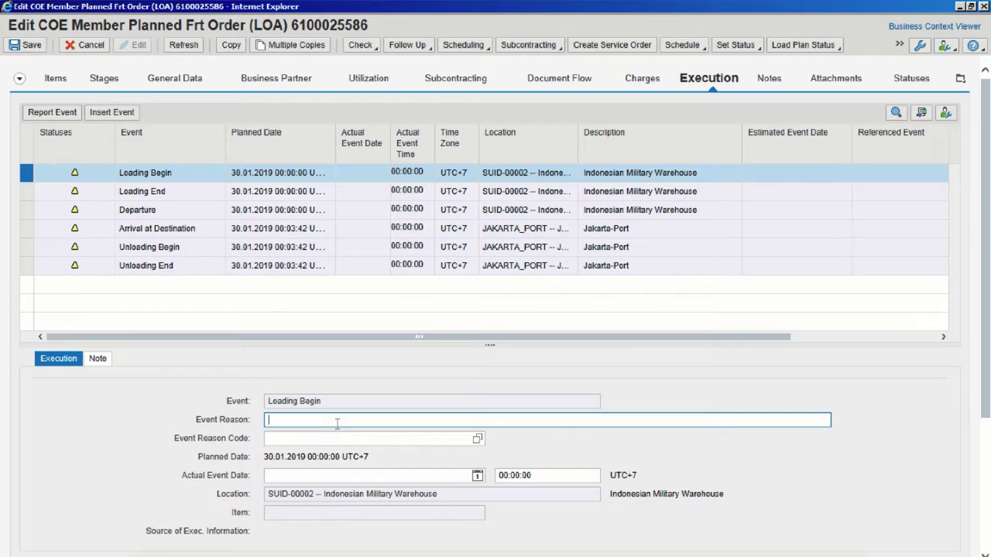
{"action": "left_click", "coordinate": [286, 440]}
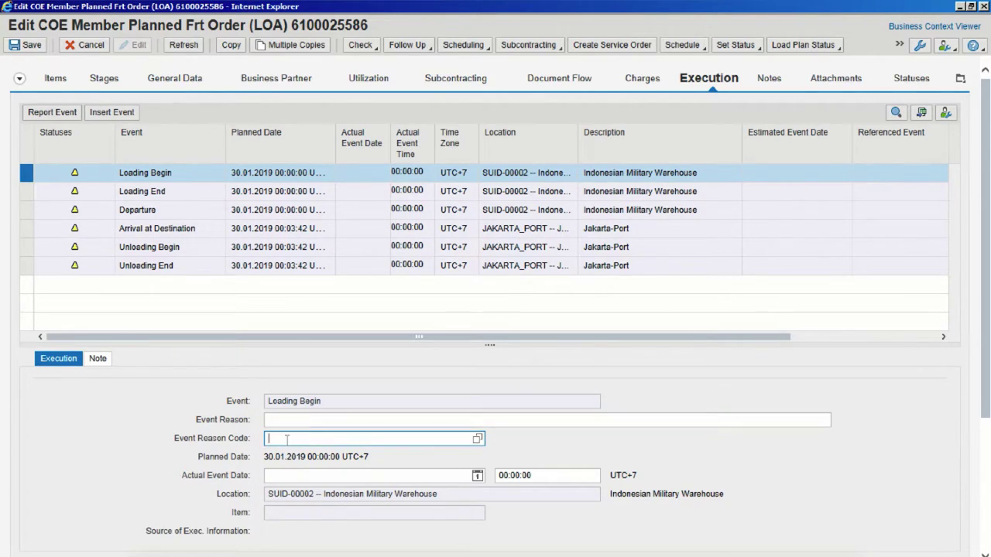
{"action": "left_click", "coordinate": [397, 474]}
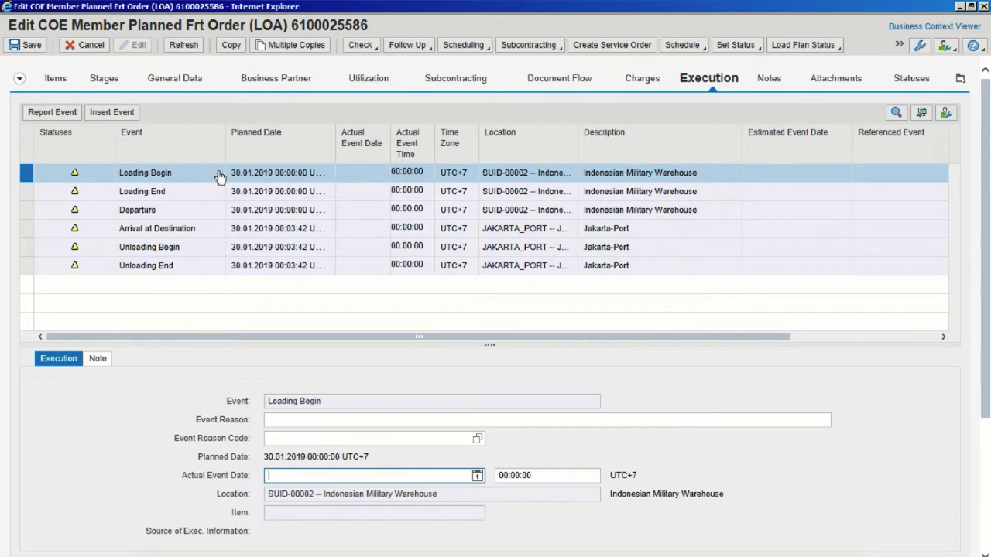
{"action": "left_click", "coordinate": [52, 114]}
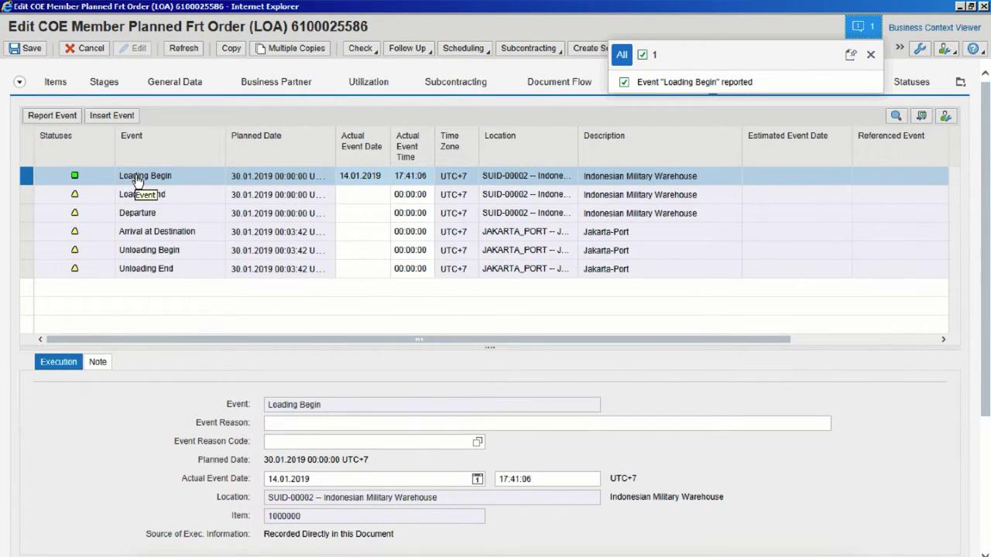
{"action": "left_click", "coordinate": [305, 424]}
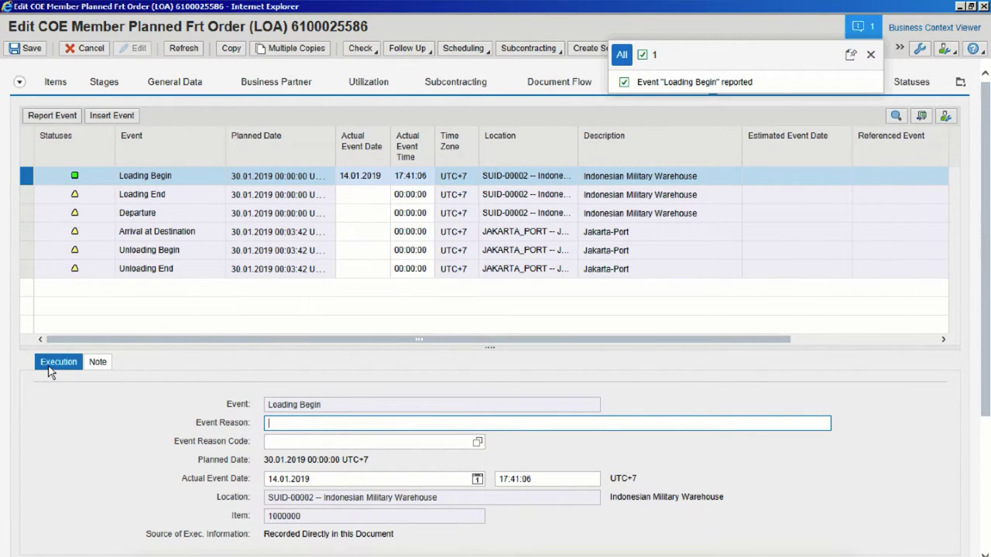
Add an English note of type TM TOR Execution EM Comment with the content "Loading OK" to the Loading Begin event.
{"action": "left_click", "coordinate": [105, 365]}
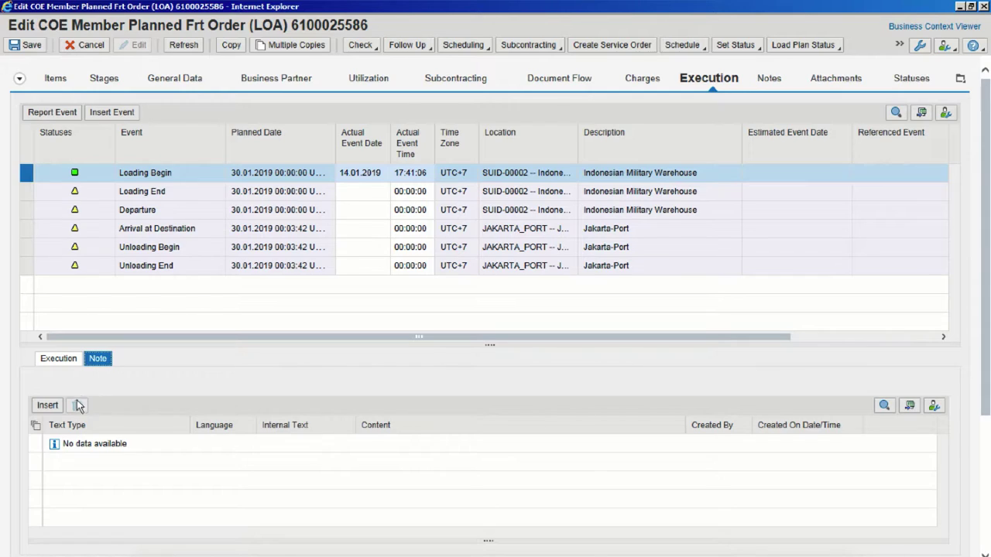
{"action": "left_click", "coordinate": [51, 410]}
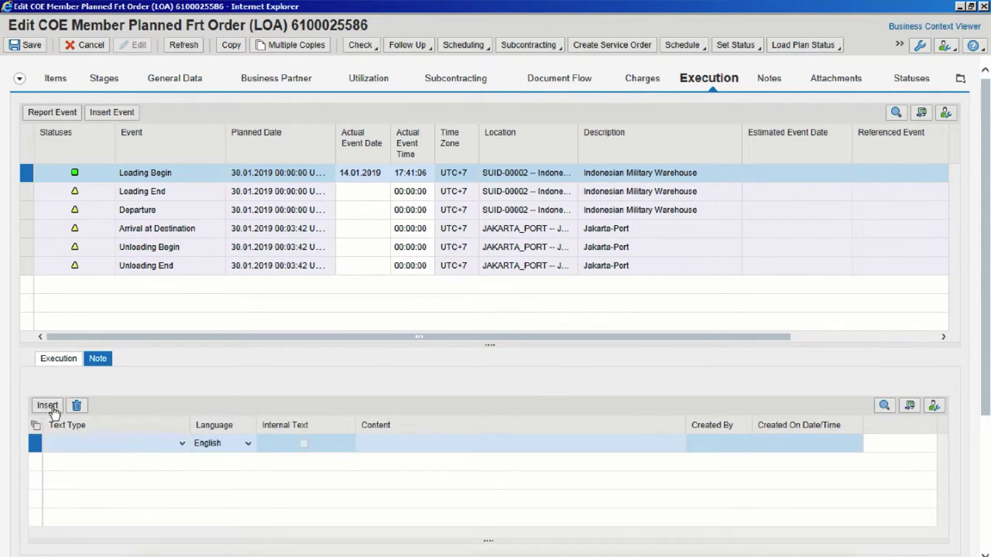
{"action": "left_click", "coordinate": [182, 444]}
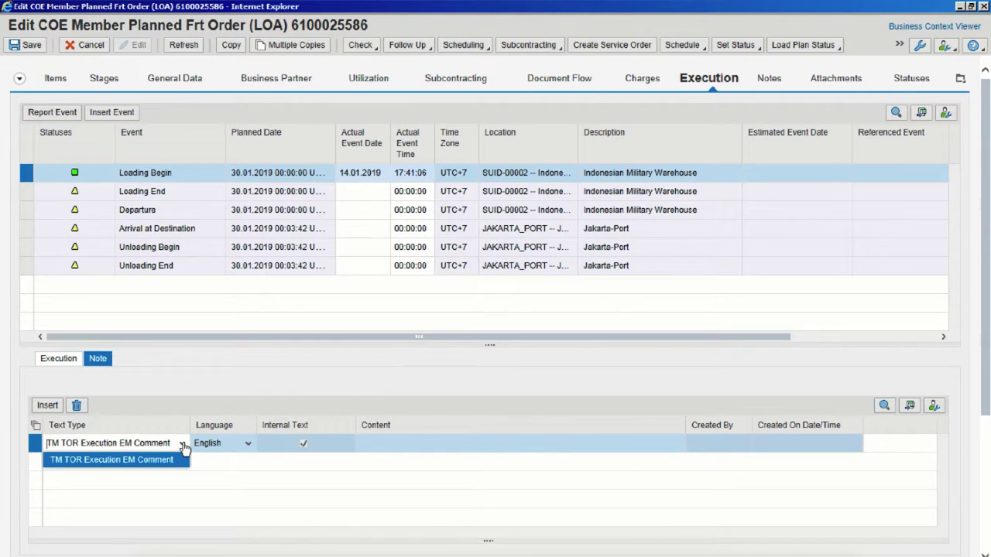
{"action": "left_click", "coordinate": [171, 461]}
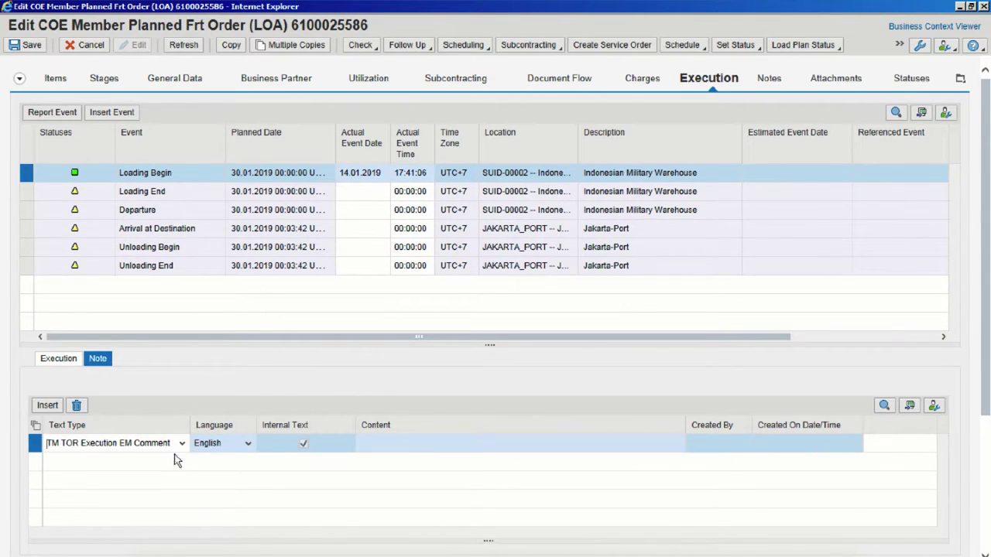
{"action": "left_click", "coordinate": [248, 448]}
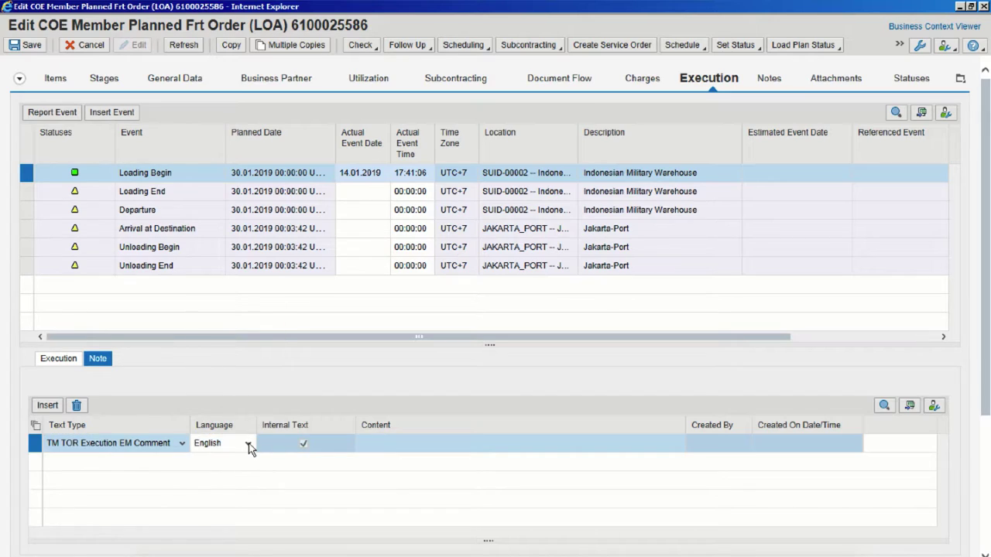
{"action": "left_click", "coordinate": [255, 311]}
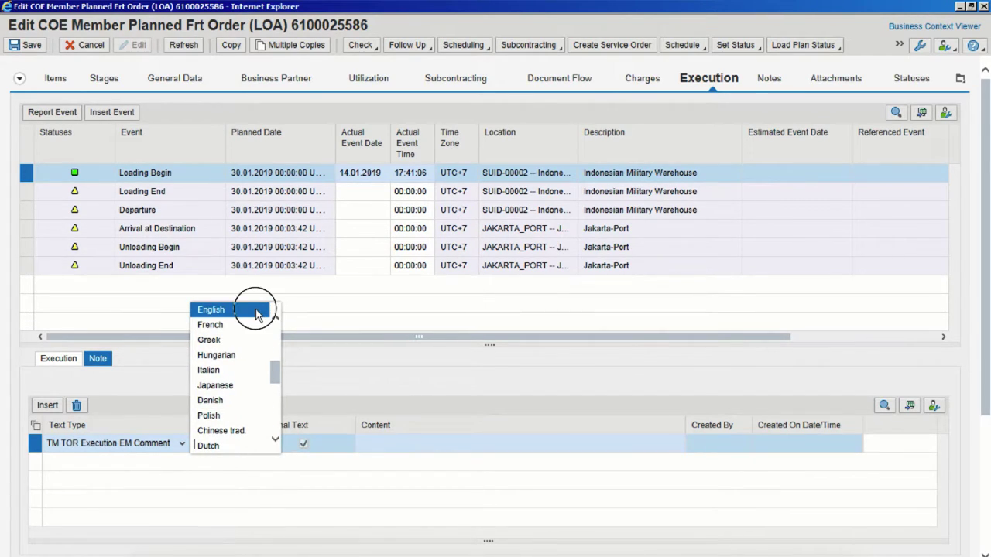
{"action": "left_click", "coordinate": [304, 444]}
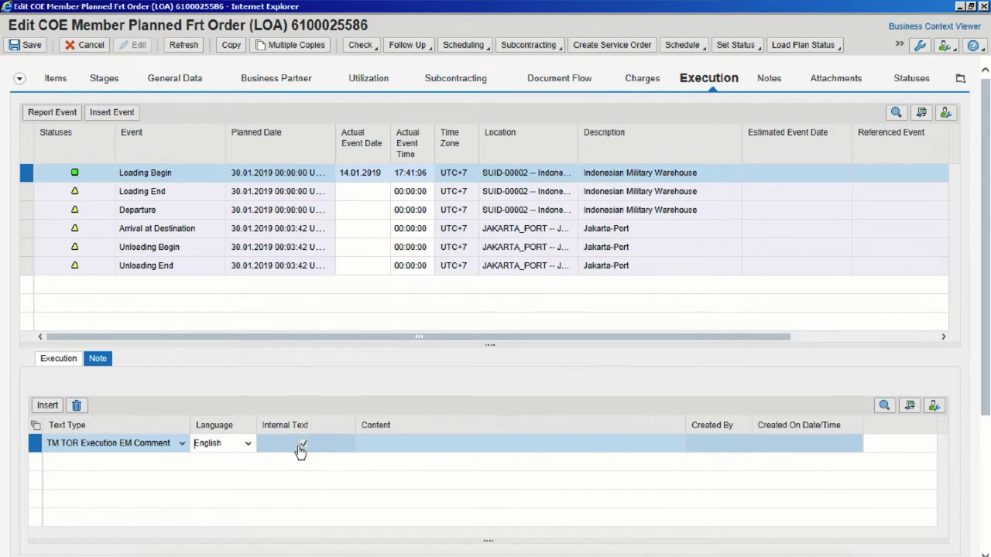
{"action": "left_click", "coordinate": [408, 446]}
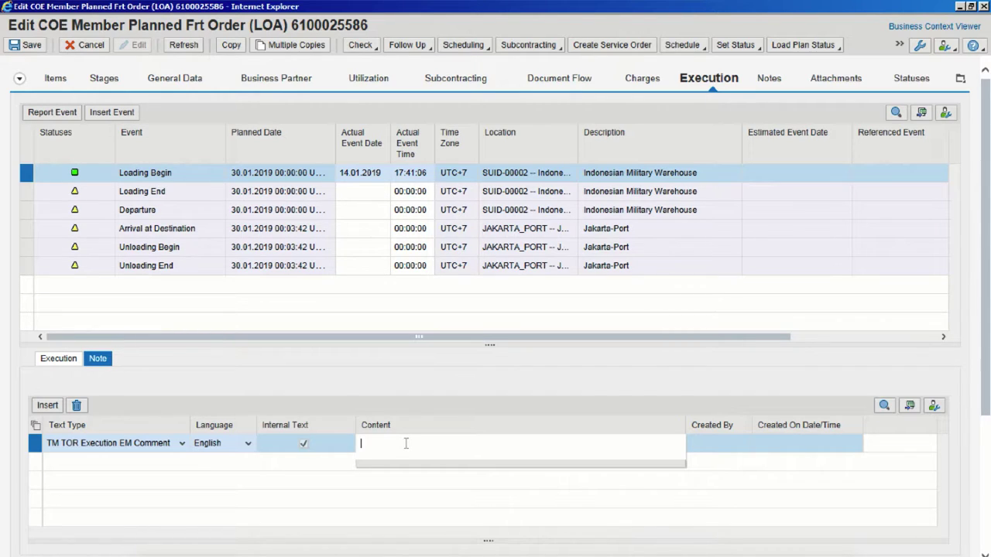
{"action": "type", "text": "Loading OK"}
{"action": "left_click", "coordinate": [334, 484]}
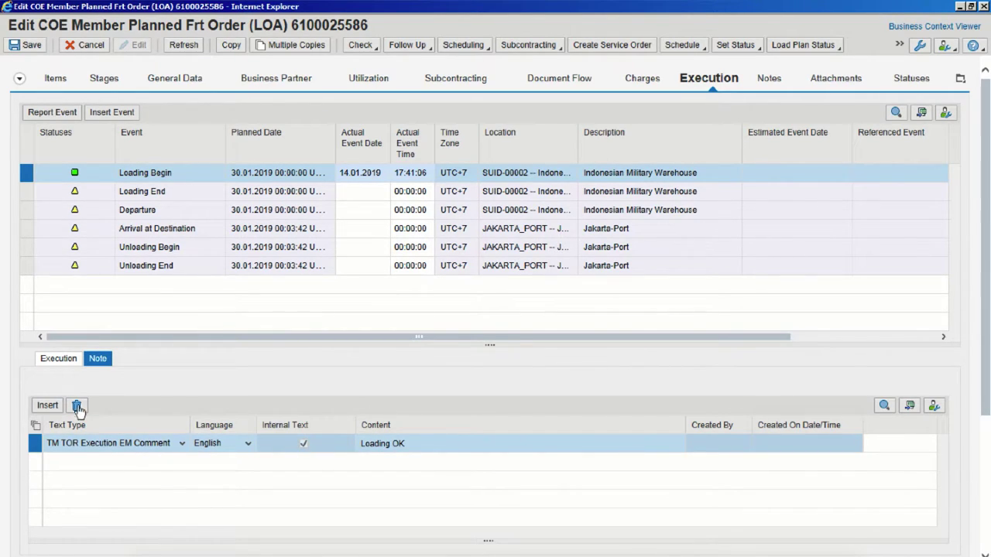
Save the freight order and check who created the Loading Begin note and when.
{"action": "left_click", "coordinate": [60, 360]}
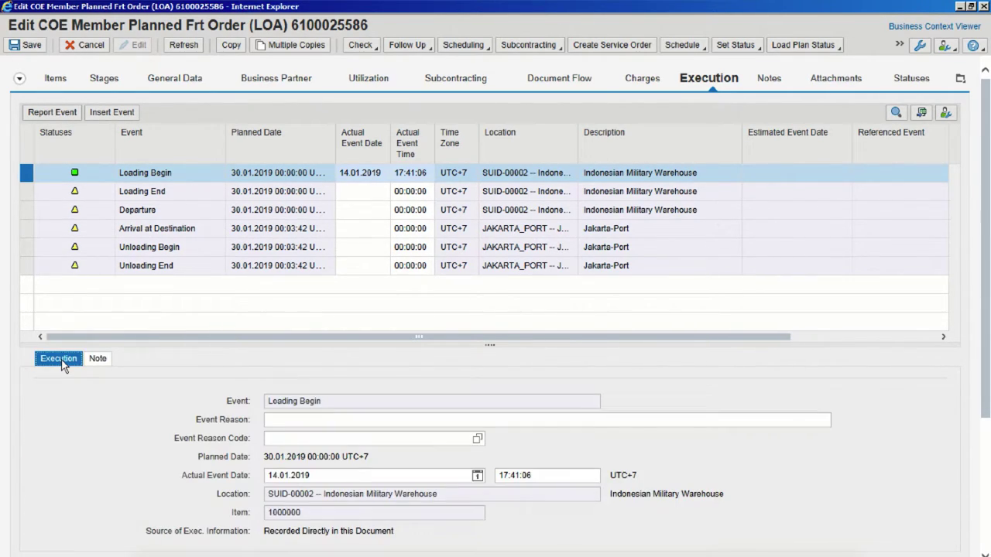
{"action": "left_click", "coordinate": [33, 46]}
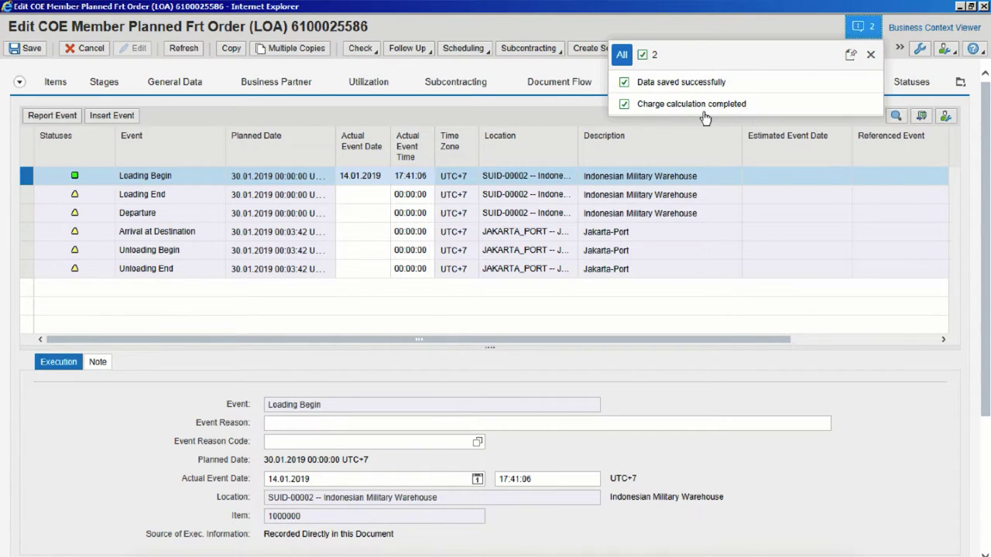
{"action": "left_click", "coordinate": [871, 55]}
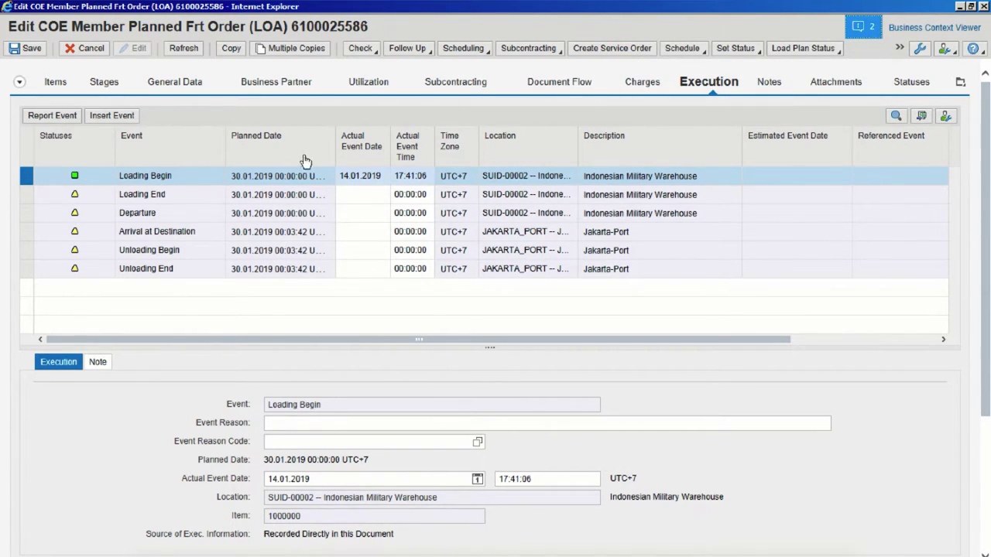
{"action": "left_click", "coordinate": [98, 363]}
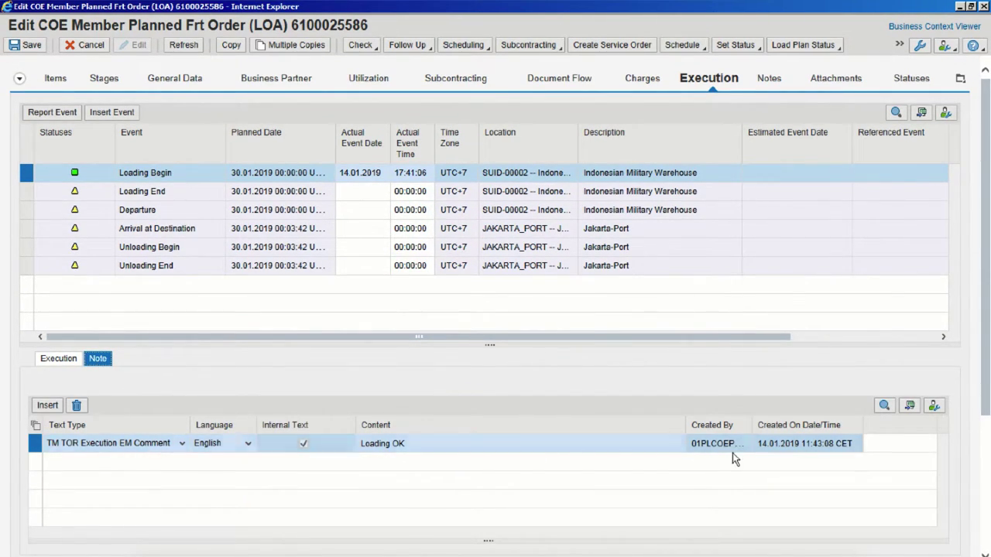
{"action": "left_click_drag", "start_coordinate": [751, 427], "coordinate": [770, 427]}
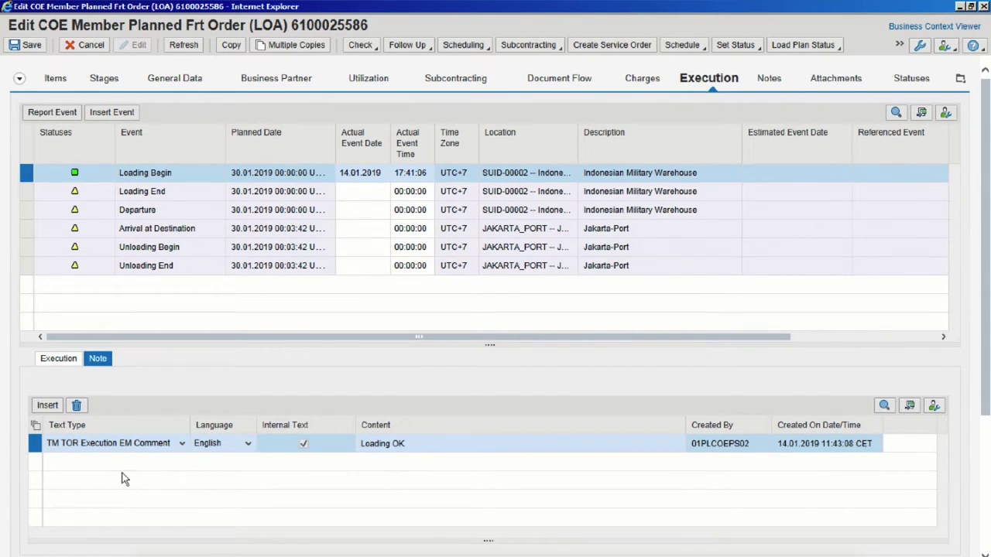
Insert a blank note row for the Loading Begin event and delete it together with the "Loading OK" note.
{"action": "left_click", "coordinate": [48, 406]}
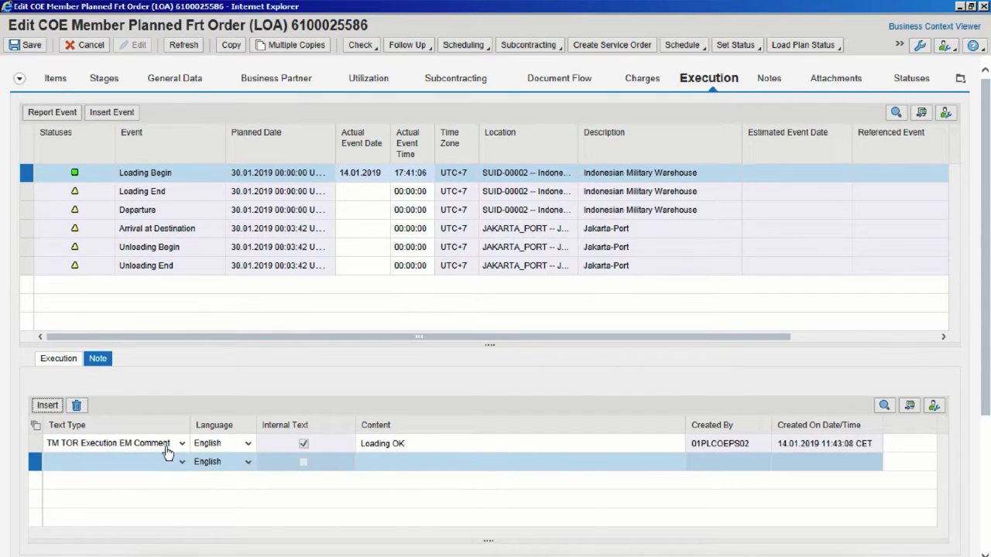
{"action": "left_click", "coordinate": [36, 444]}
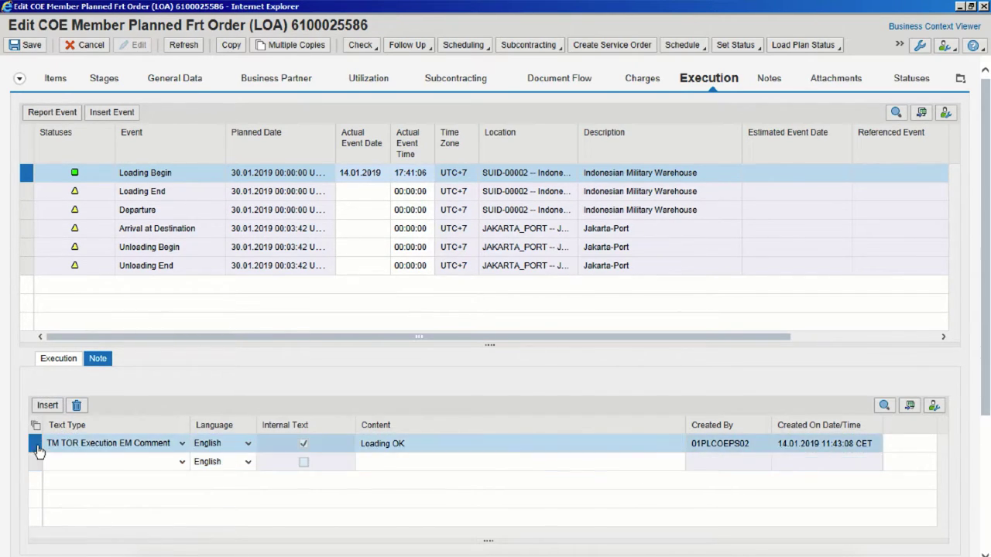
{"action": "left_click", "coordinate": [79, 407]}
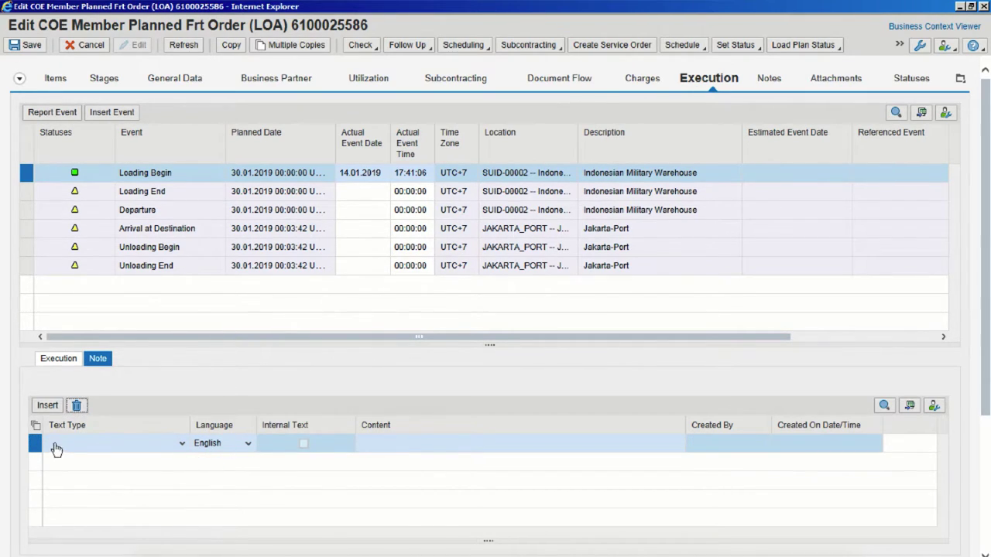
{"action": "left_click", "coordinate": [80, 408]}
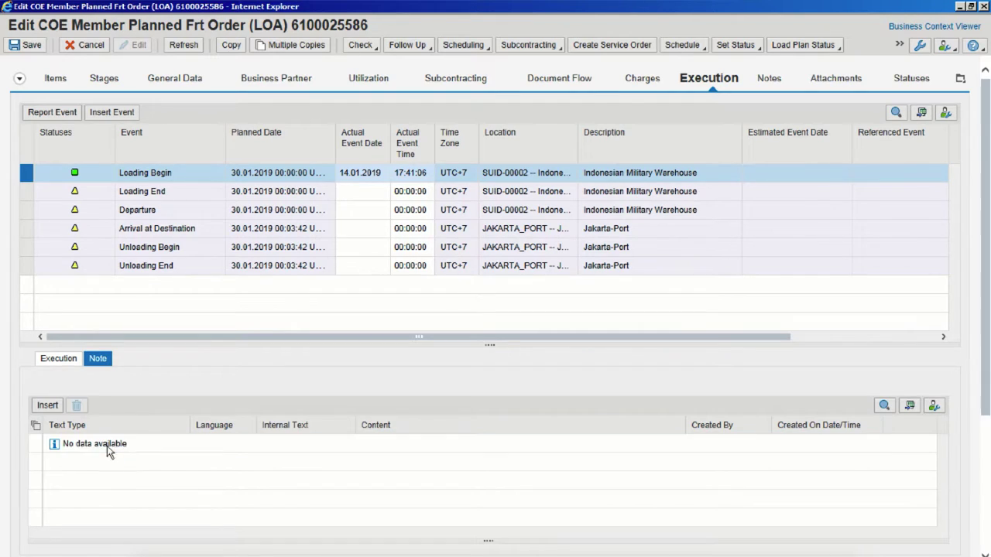
Set the Loading End event's actual date to 15.01.2019 and report the event.
{"action": "left_click", "coordinate": [59, 358]}
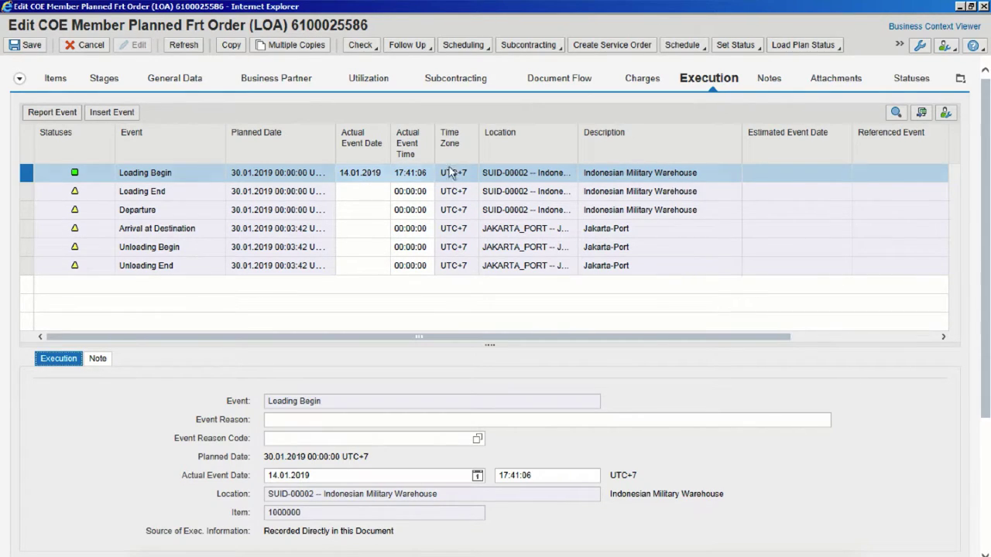
{"action": "left_click", "coordinate": [26, 192]}
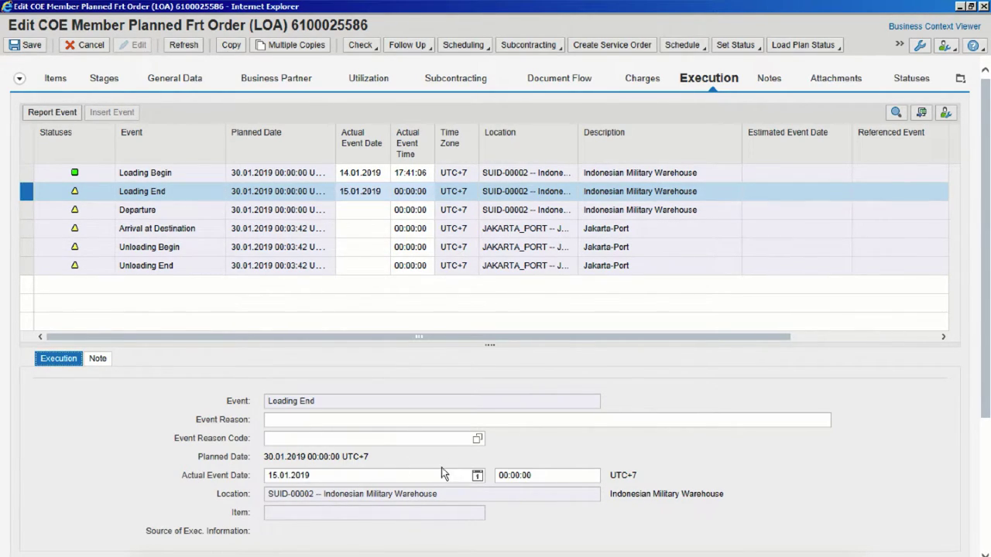
{"action": "left_click", "coordinate": [476, 480]}
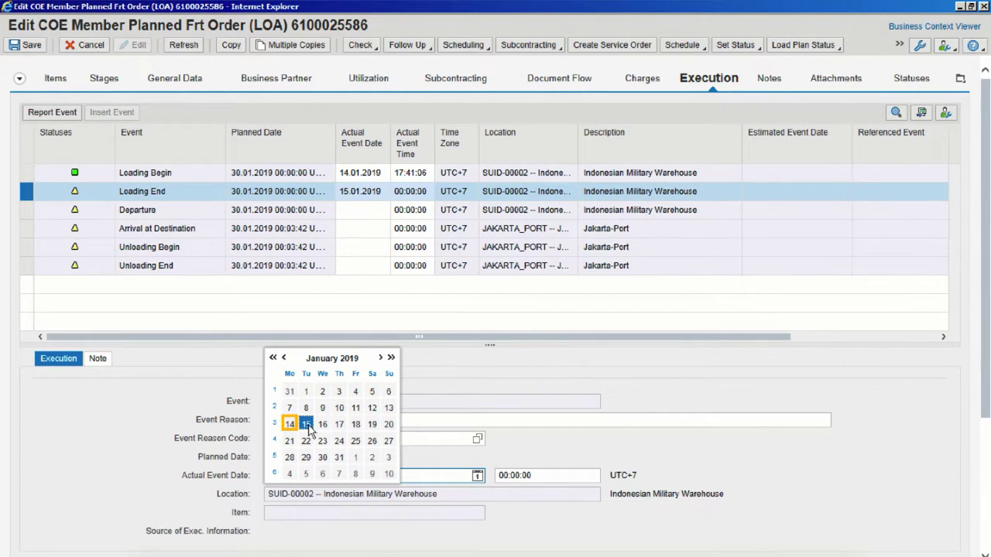
{"action": "left_click", "coordinate": [306, 426]}
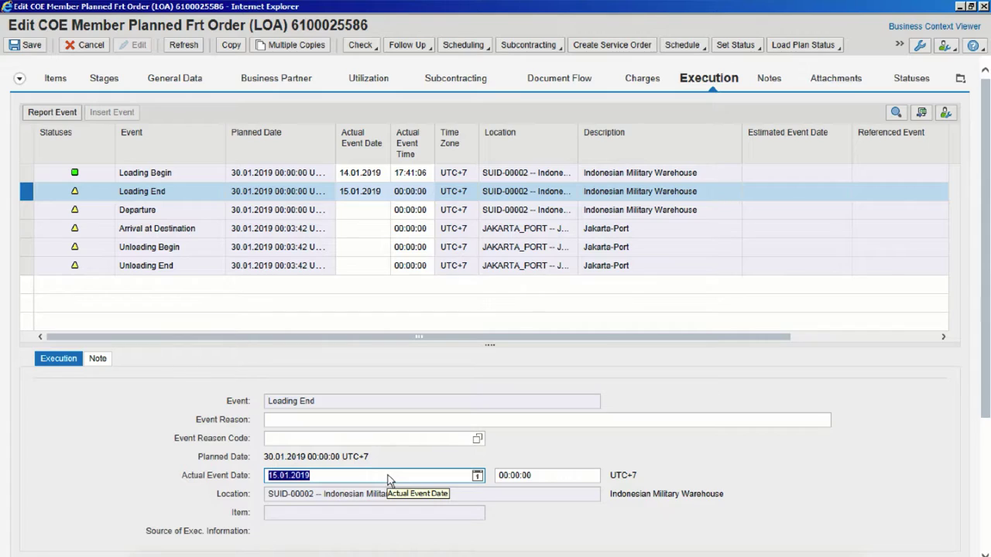
{"action": "left_click", "coordinate": [99, 360]}
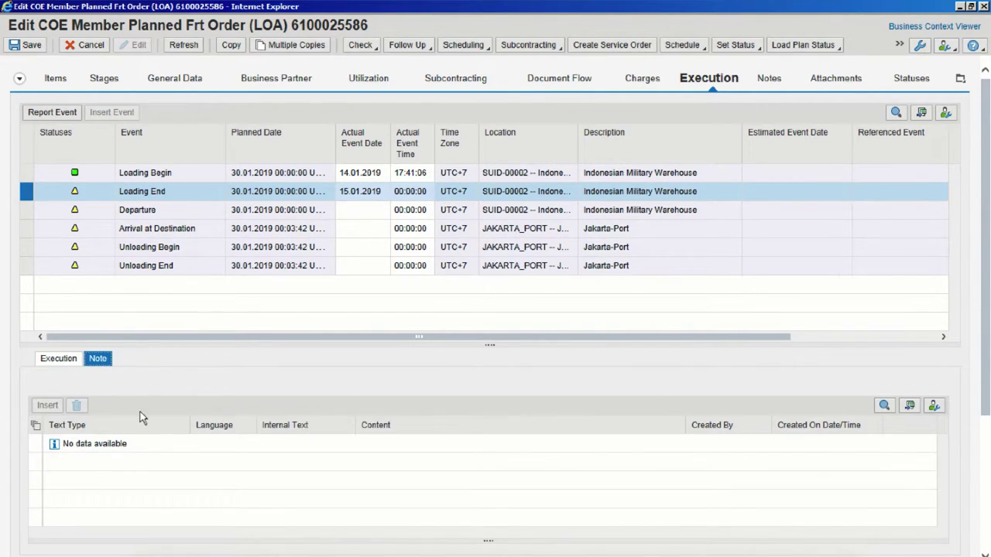
{"action": "left_click", "coordinate": [151, 448]}
{"action": "left_click", "coordinate": [38, 444]}
{"action": "left_click", "coordinate": [68, 446]}
{"action": "left_click", "coordinate": [59, 360]}
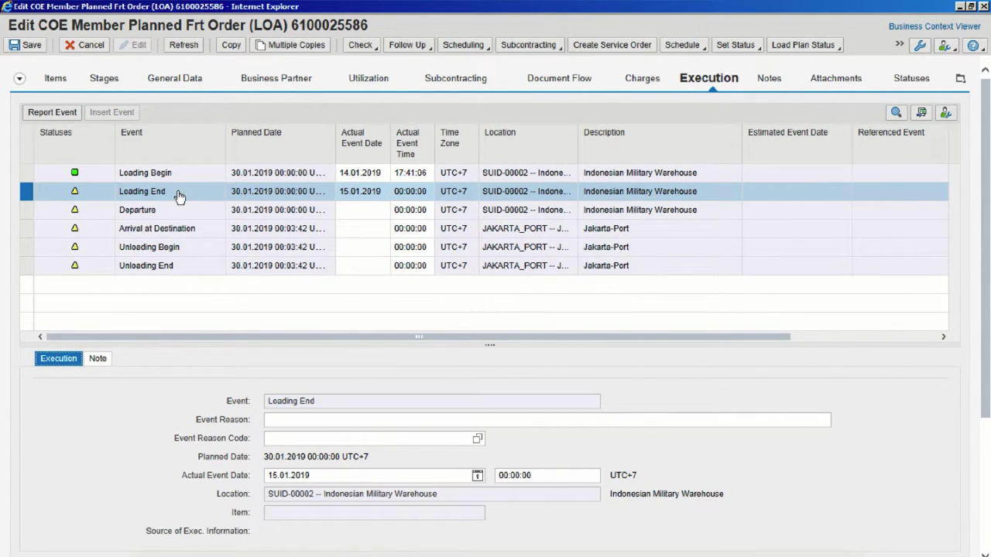
{"action": "left_click", "coordinate": [51, 115]}
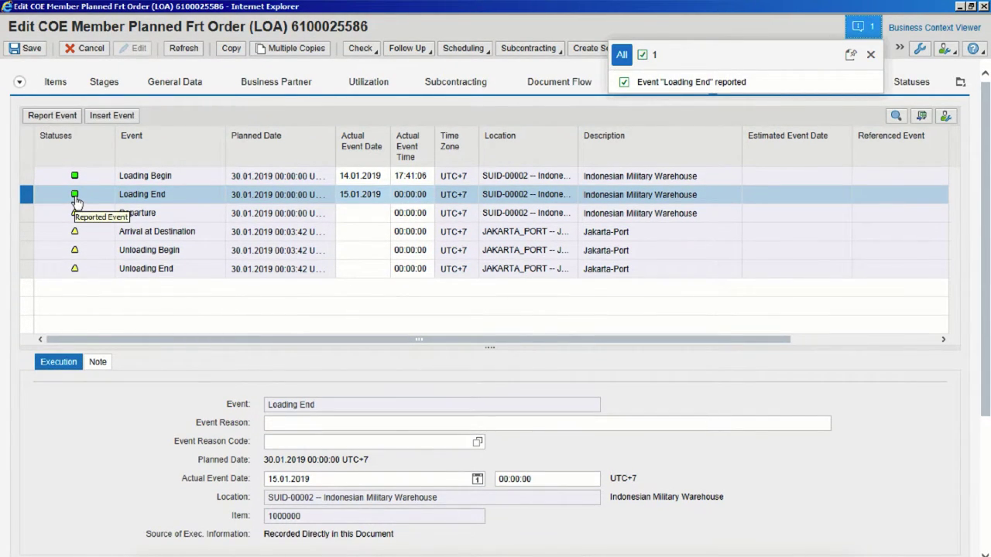
Insert a blank English note row for the Loading End event and return to the event's execution details.
{"action": "left_click", "coordinate": [98, 362]}
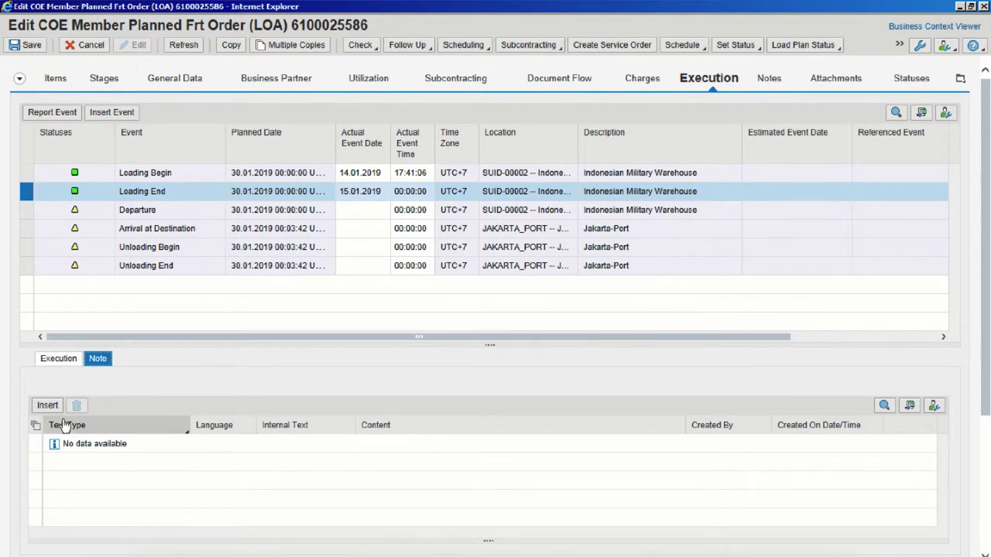
{"action": "left_click", "coordinate": [58, 412]}
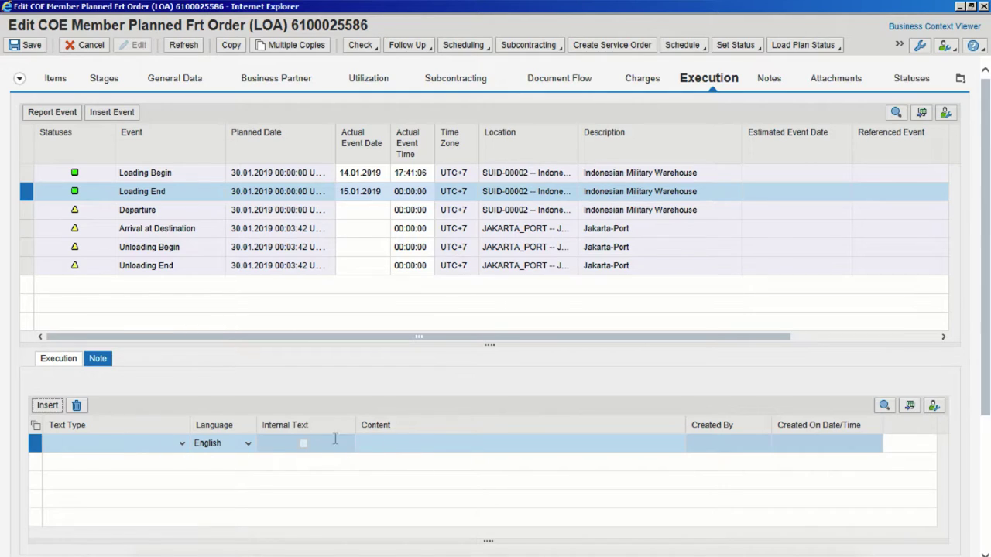
{"action": "left_click", "coordinate": [58, 358]}
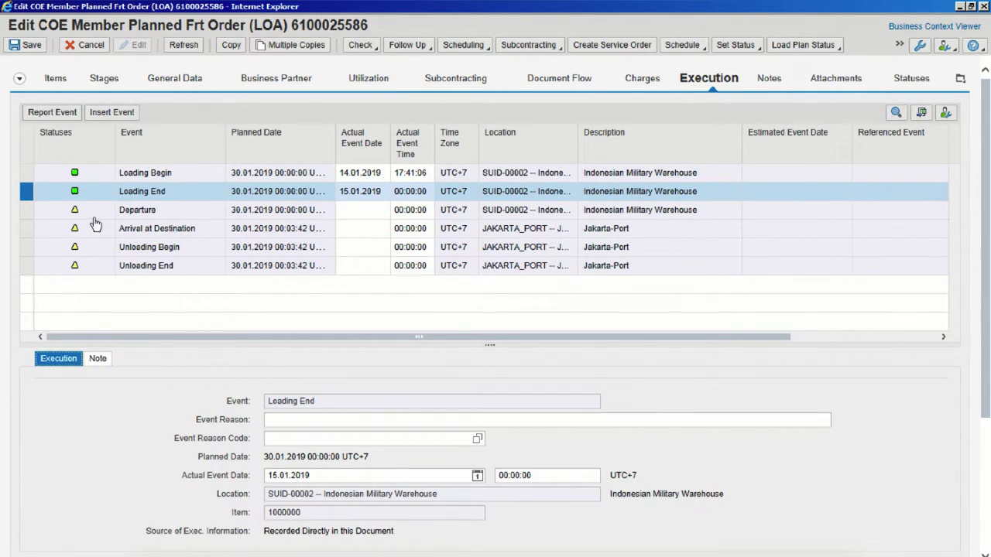
{"action": "left_click", "coordinate": [97, 359]}
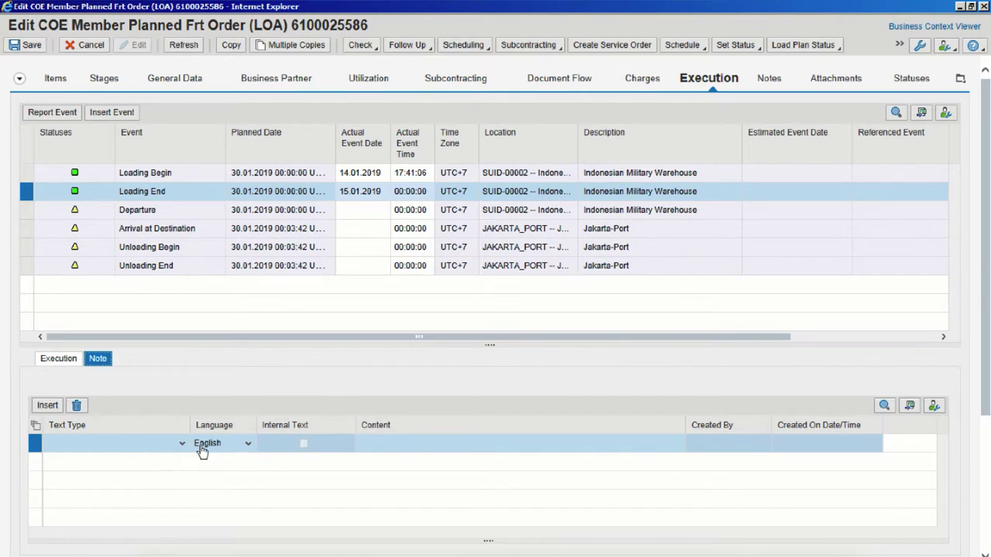
{"action": "left_click", "coordinate": [59, 359]}
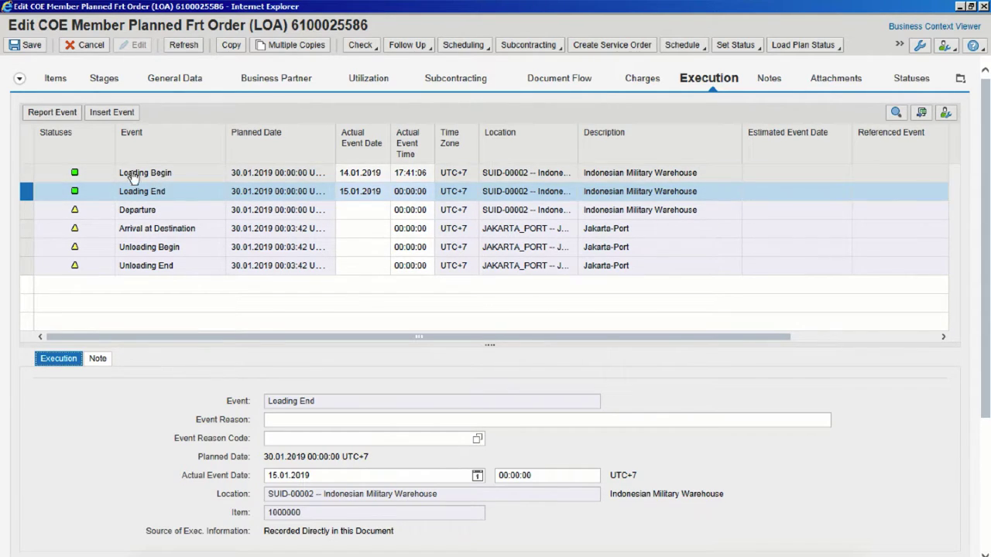
Insert a new unplanned event in the freight order's execution list and set its type to Damage.
{"action": "left_click", "coordinate": [112, 114]}
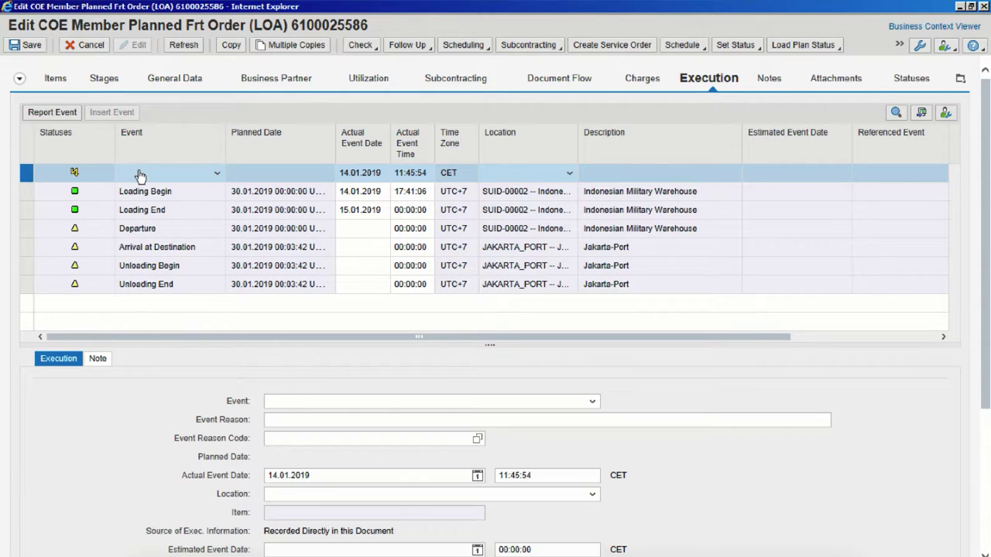
{"action": "left_click", "coordinate": [217, 176]}
{"action": "left_click_drag", "start_coordinate": [221, 212], "coordinate": [223, 246]}
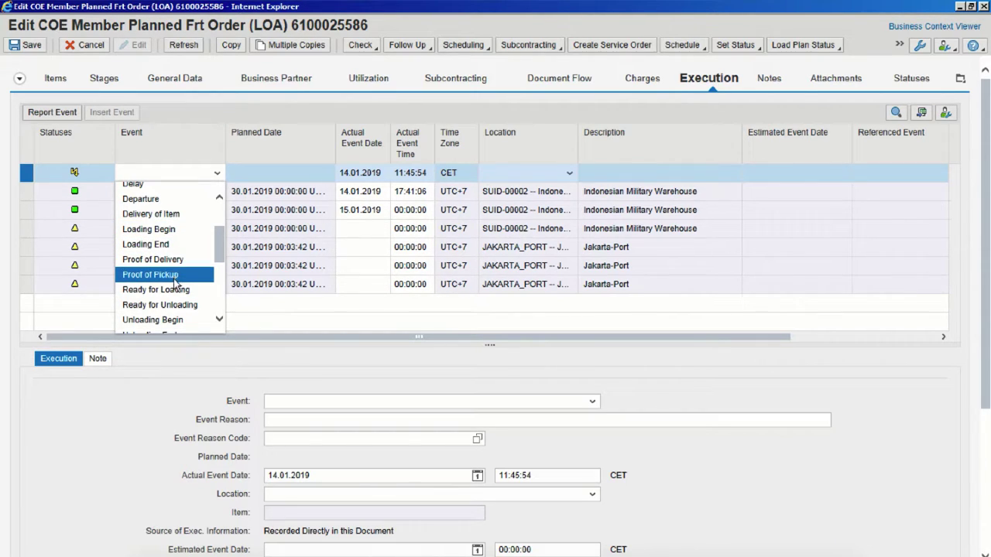
{"action": "left_click_drag", "start_coordinate": [218, 236], "coordinate": [221, 224]}
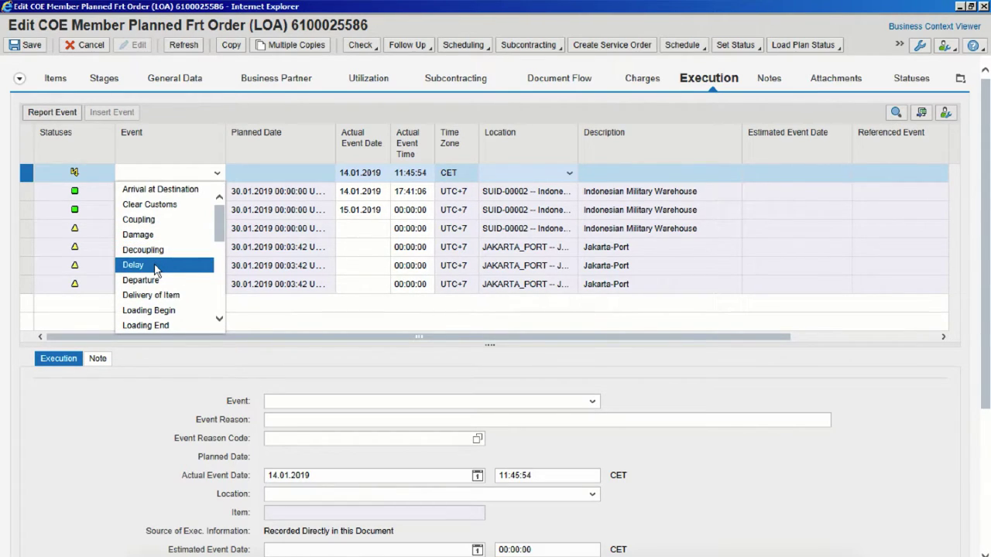
{"action": "mouse_move", "coordinate": [219, 224]}
{"action": "left_mouse_down"}
{"action": "mouse_move", "coordinate": [223, 274]}
{"action": "mouse_move", "coordinate": [222, 217]}
{"action": "left_mouse_up"}
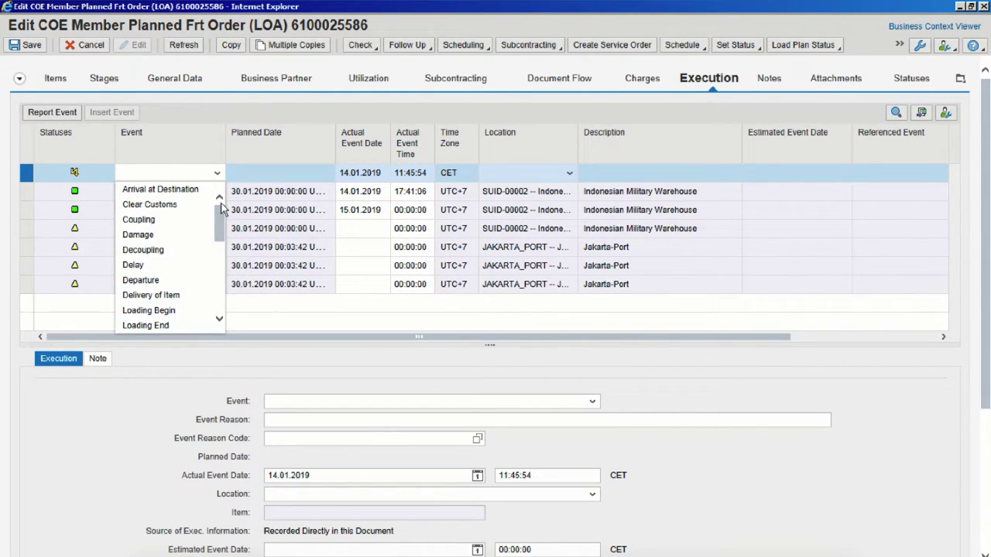
{"action": "left_click", "coordinate": [154, 234]}
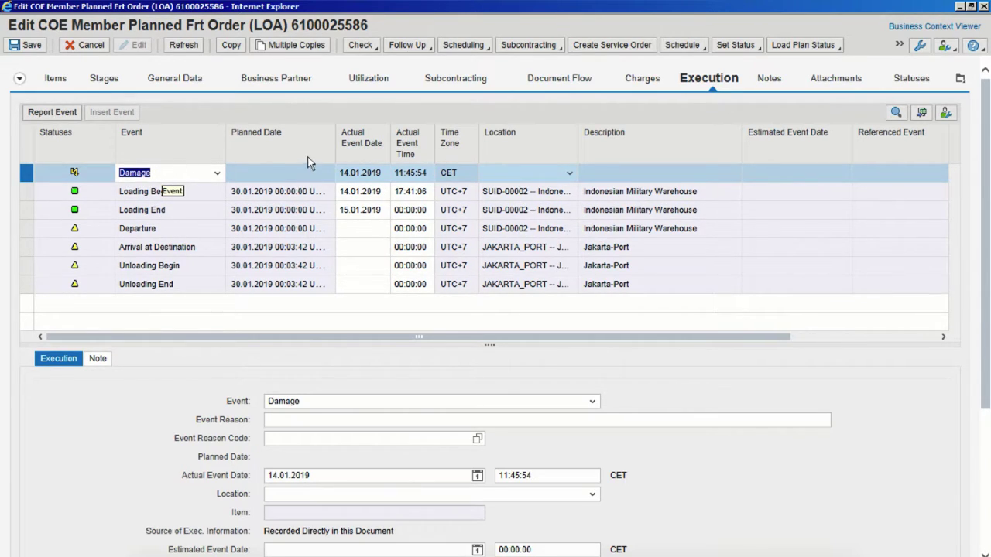
Set the Damage event's location to SUID-00002 -- Indonesian Military Warehouse.
{"action": "left_click", "coordinate": [569, 175]}
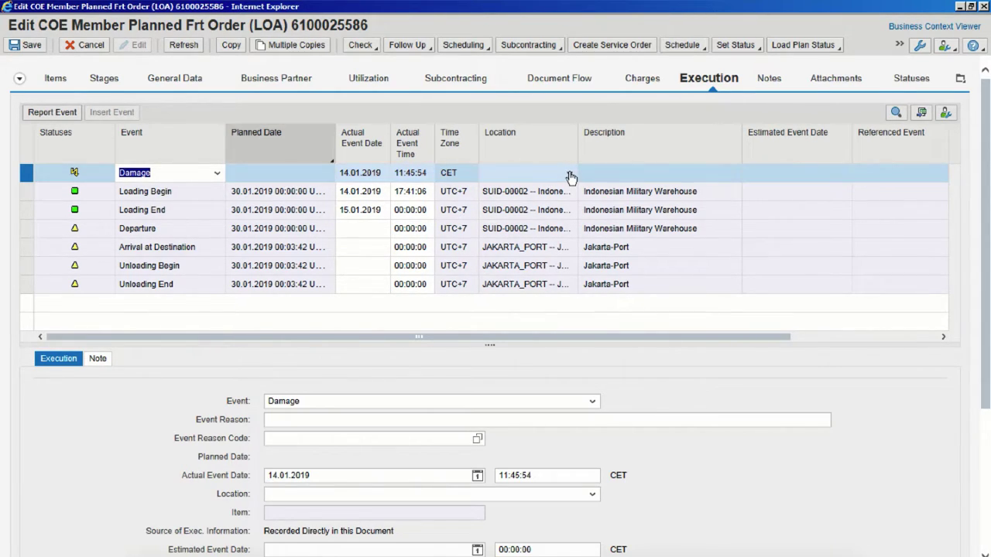
{"action": "left_click", "coordinate": [570, 174]}
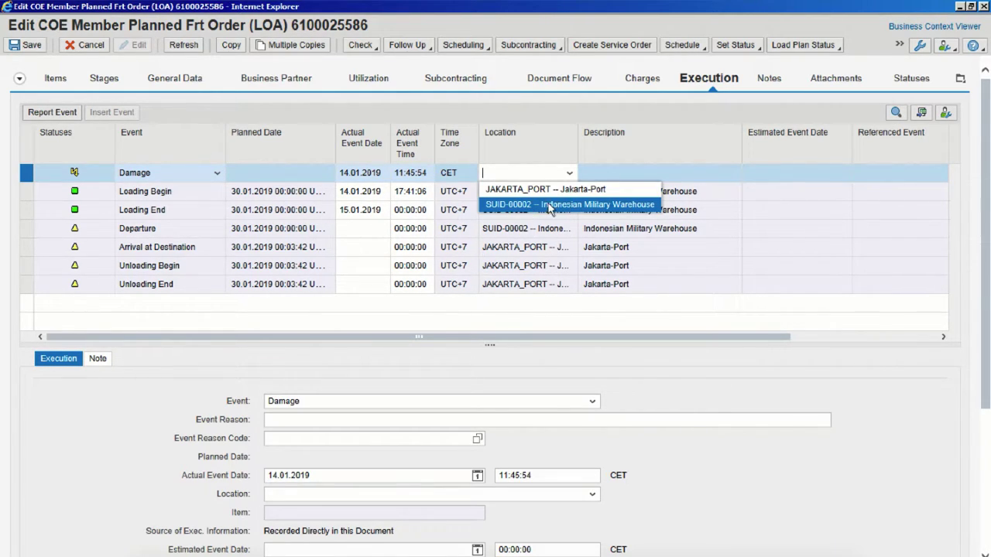
{"action": "left_click", "coordinate": [558, 205]}
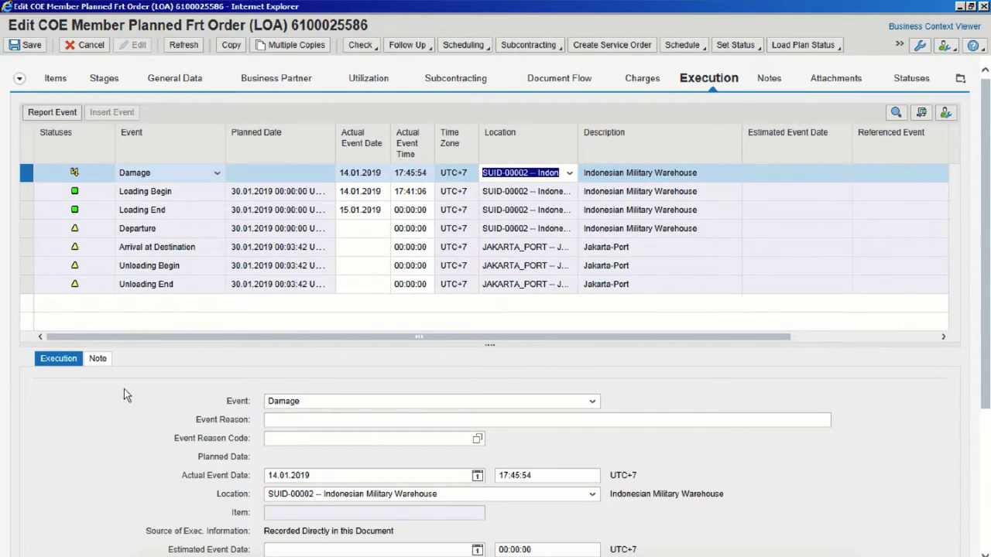
Switch the inserted event's type to Delay and back to Damage, leaving the reason and reason code empty.
{"action": "left_click", "coordinate": [302, 419]}
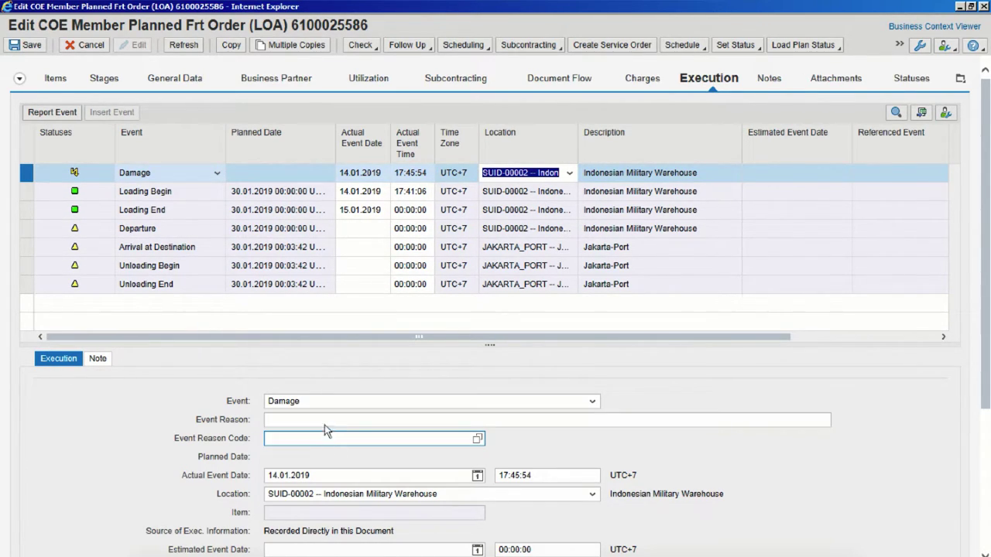
{"action": "left_click", "coordinate": [317, 403]}
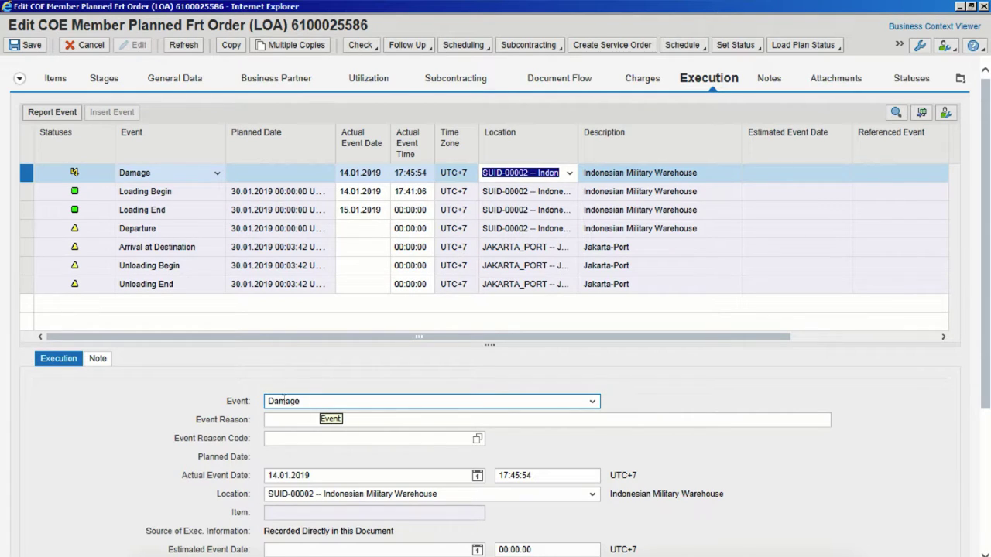
{"action": "left_click", "coordinate": [593, 402]}
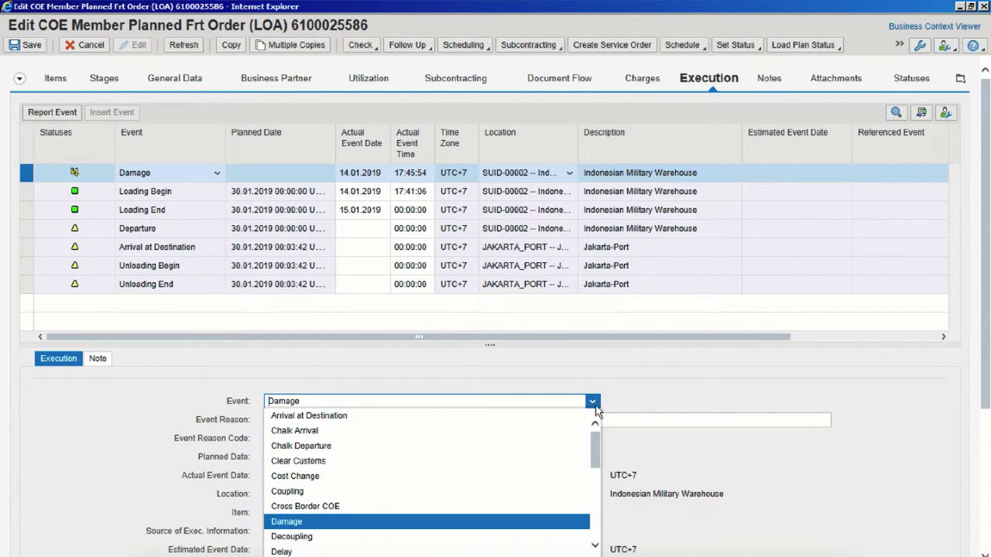
{"action": "left_click", "coordinate": [309, 552]}
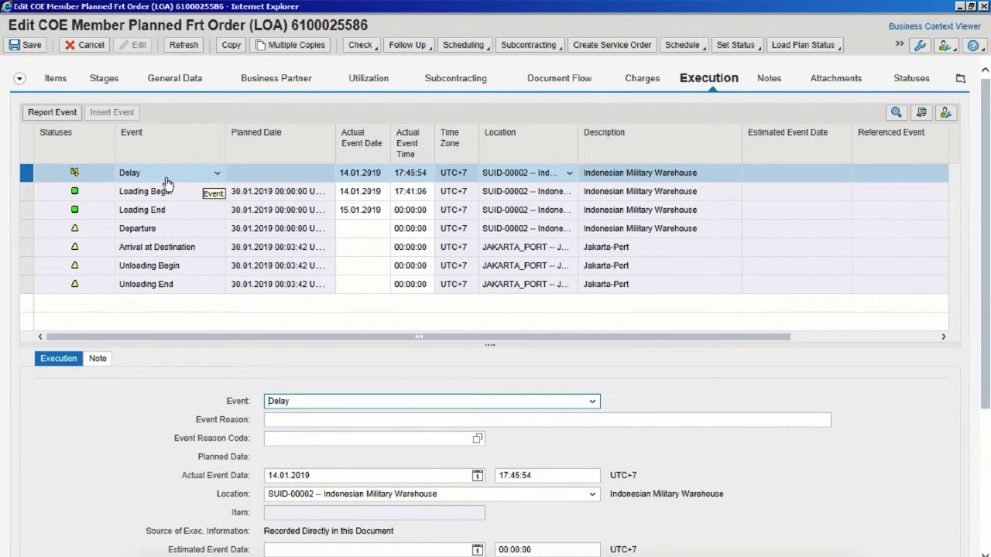
{"action": "left_click", "coordinate": [593, 402]}
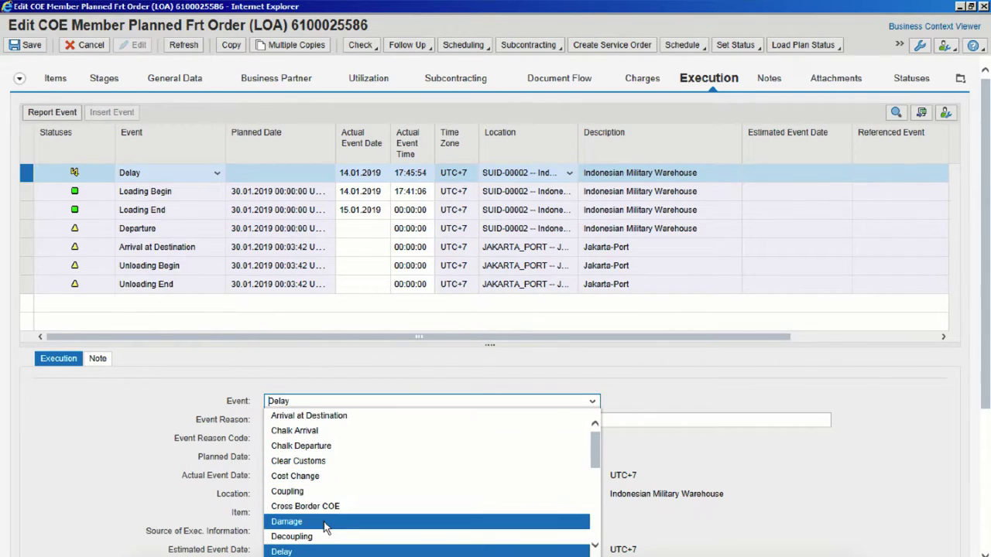
{"action": "left_click", "coordinate": [326, 525]}
{"action": "left_click", "coordinate": [327, 419]}
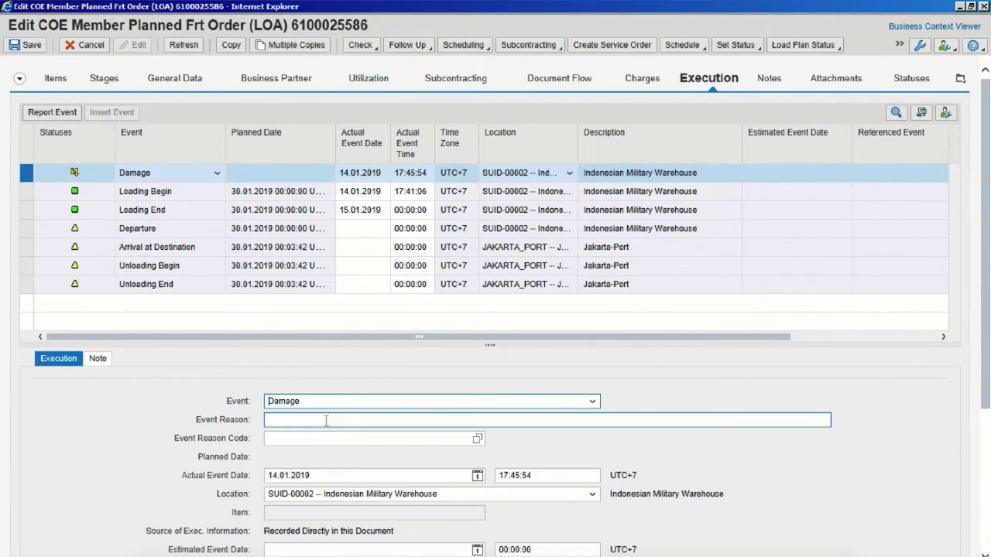
{"action": "left_click", "coordinate": [317, 438]}
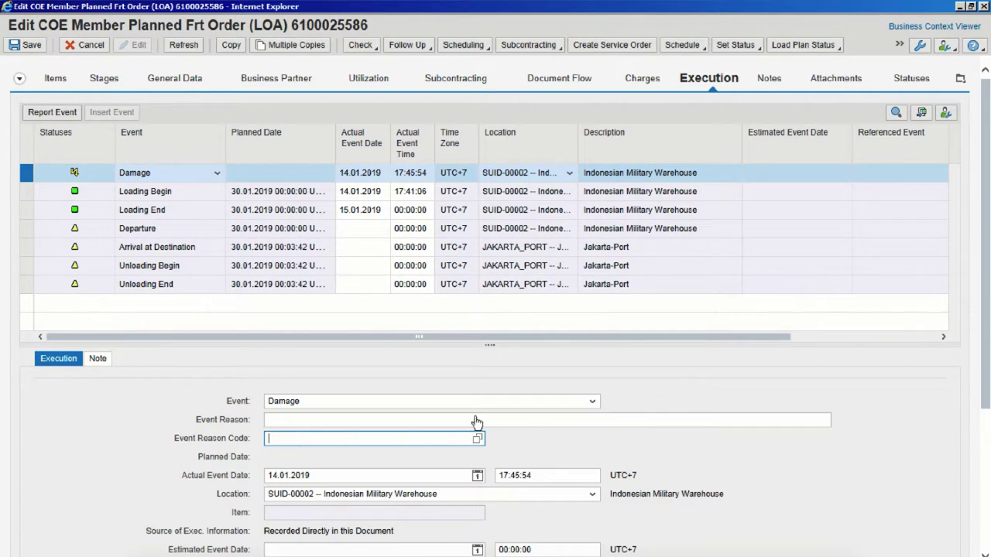
Add an internal English TM TOR Execution EM Comment note reading "Damage to items" to the Damage event and report the event.
{"action": "left_click", "coordinate": [97, 361]}
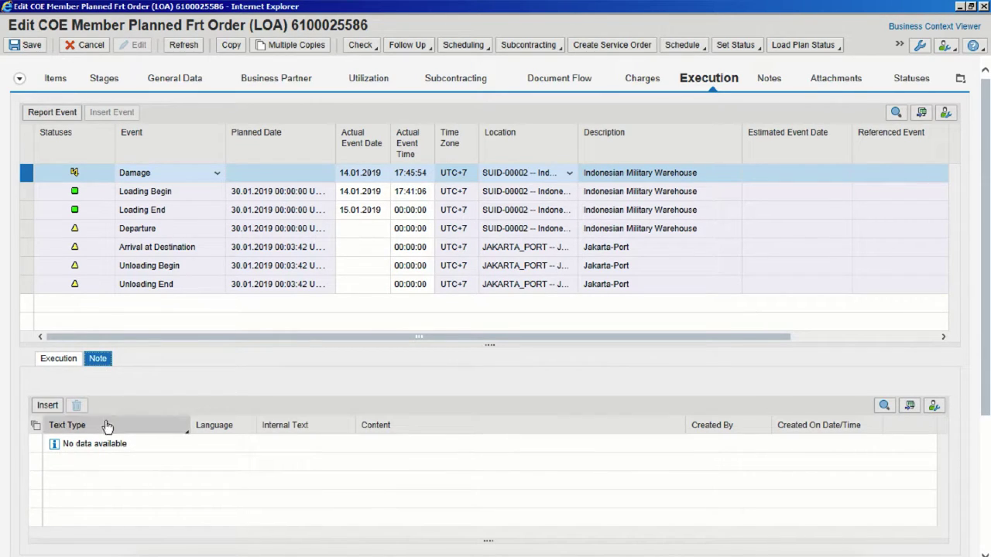
{"action": "left_click", "coordinate": [51, 112]}
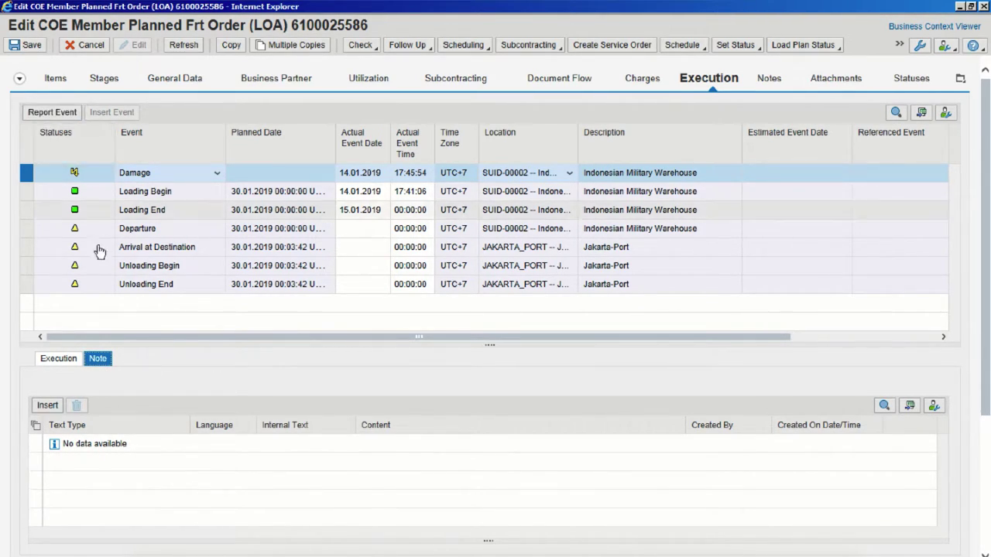
{"action": "left_click", "coordinate": [47, 406]}
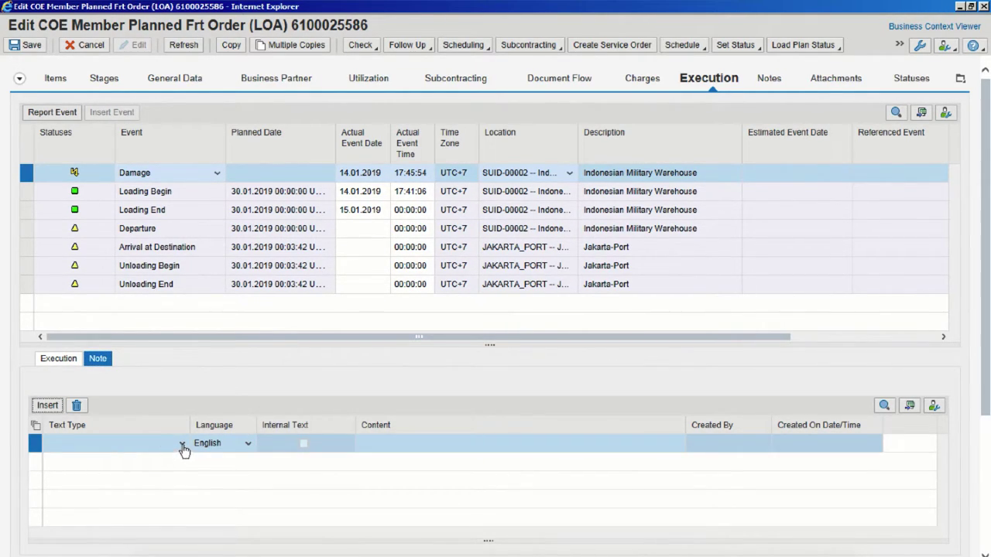
{"action": "left_click", "coordinate": [183, 448]}
{"action": "left_click", "coordinate": [137, 456]}
{"action": "left_click", "coordinate": [304, 444]}
{"action": "left_click", "coordinate": [407, 443]}
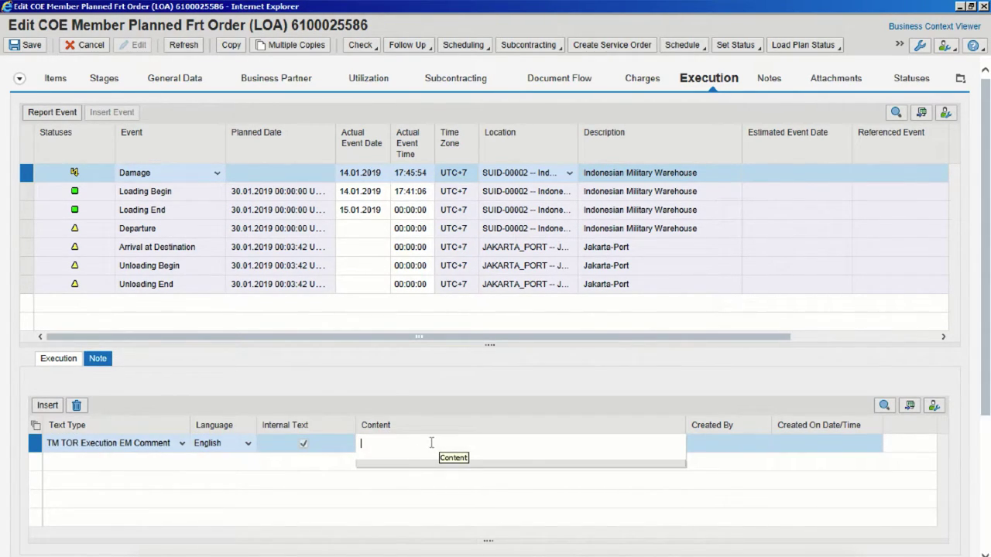
{"action": "type", "text": "Damage to items"}
{"action": "key", "text": "Return"}
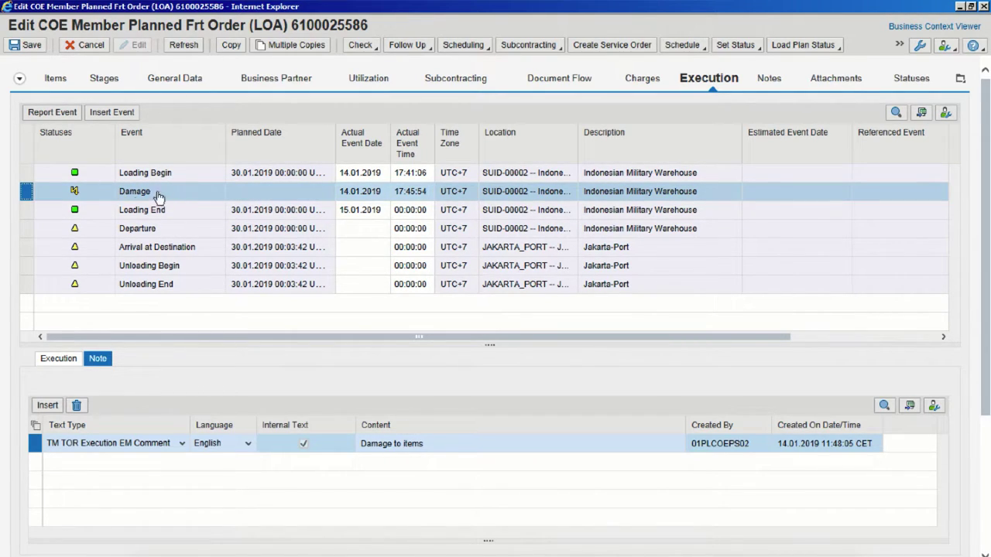
Check the Damage event's status and its execution details.
{"action": "mouse_move", "coordinate": [78, 199]}
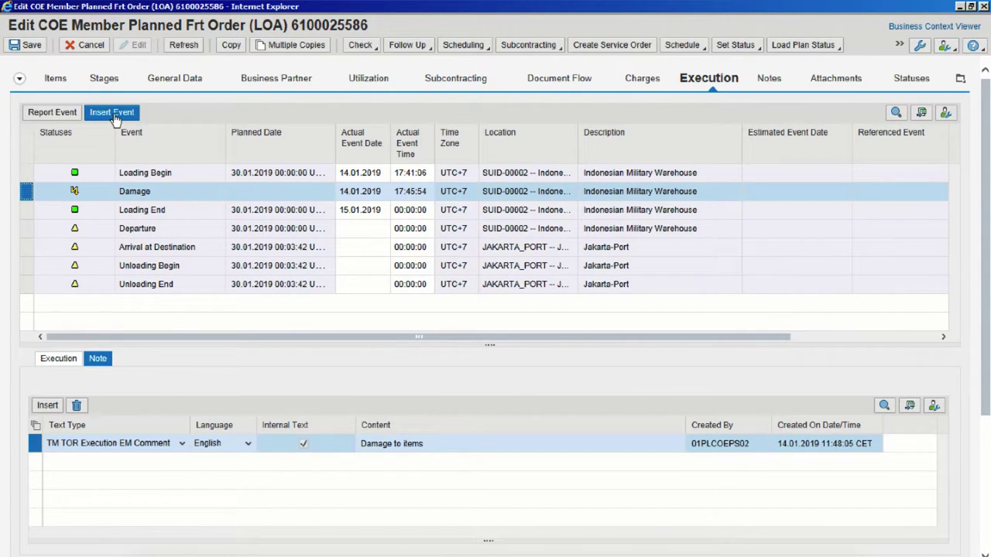
{"action": "left_click", "coordinate": [65, 360]}
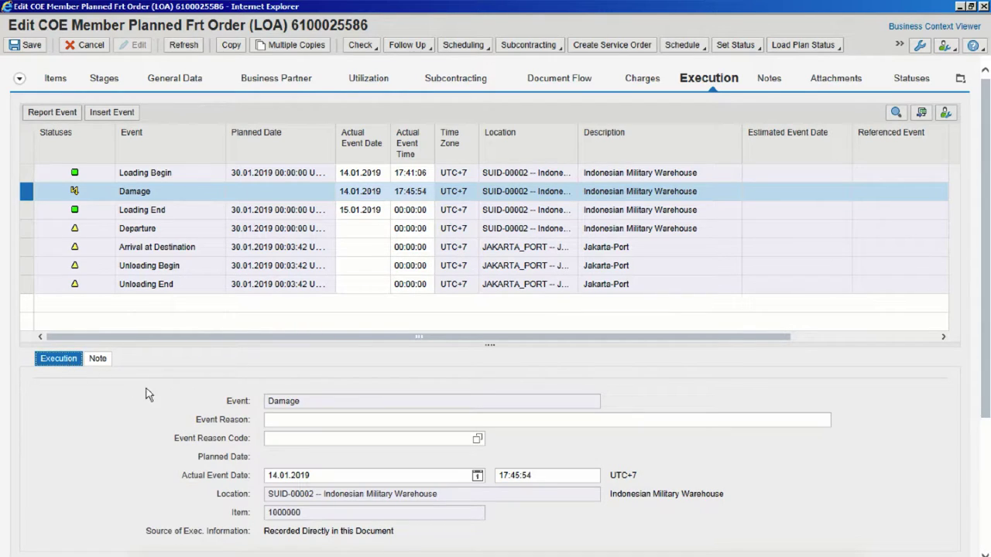